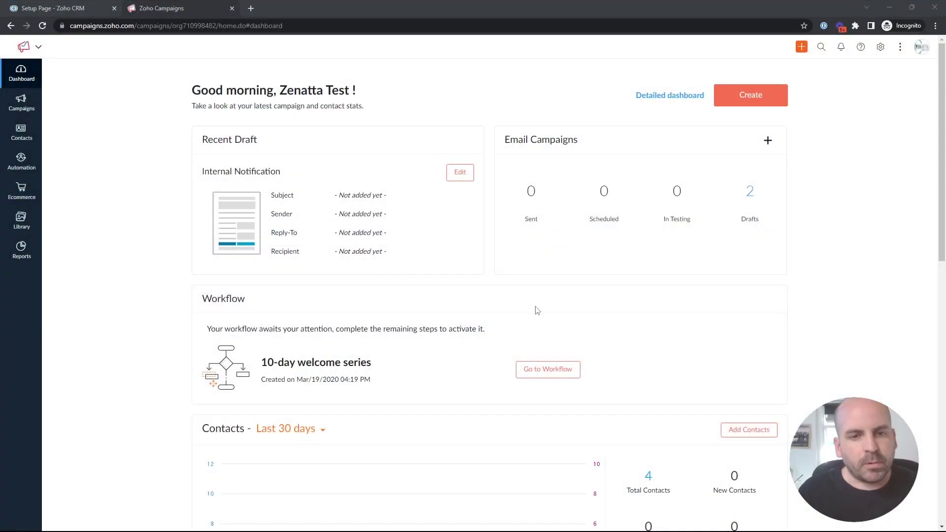
Open the Internal Notification campaign from the Email Campaigns list
mouse_move(20, 104)
click(69, 98)
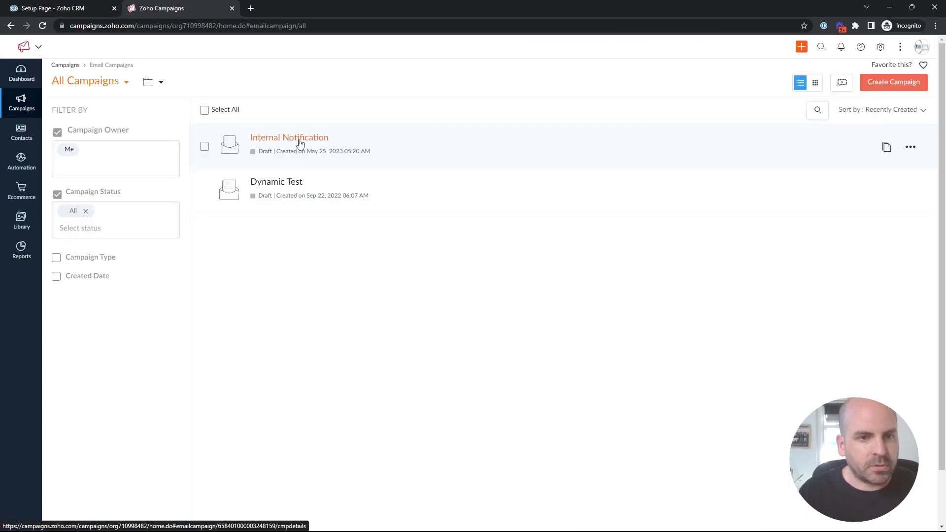
click(299, 142)
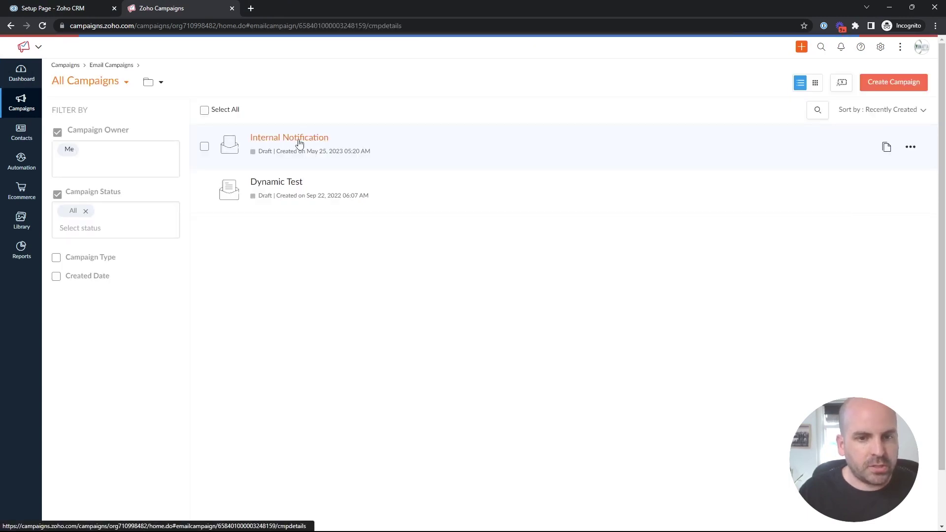
Show its advanced options and check the email-click response action, 'Showed Interest In Campaign Click'
scroll(442, 382, down, 1)
click(234, 440)
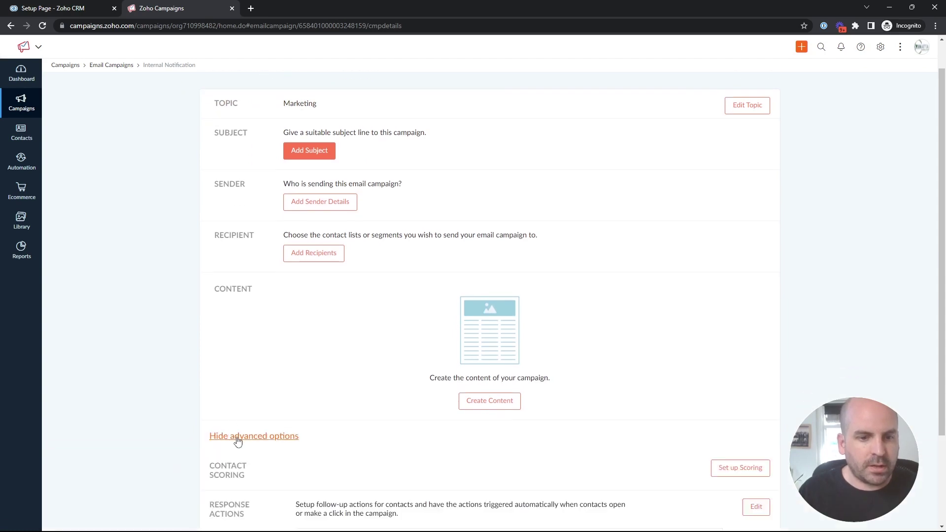
scroll(375, 323, down, 2)
scroll(374, 323, down, 1)
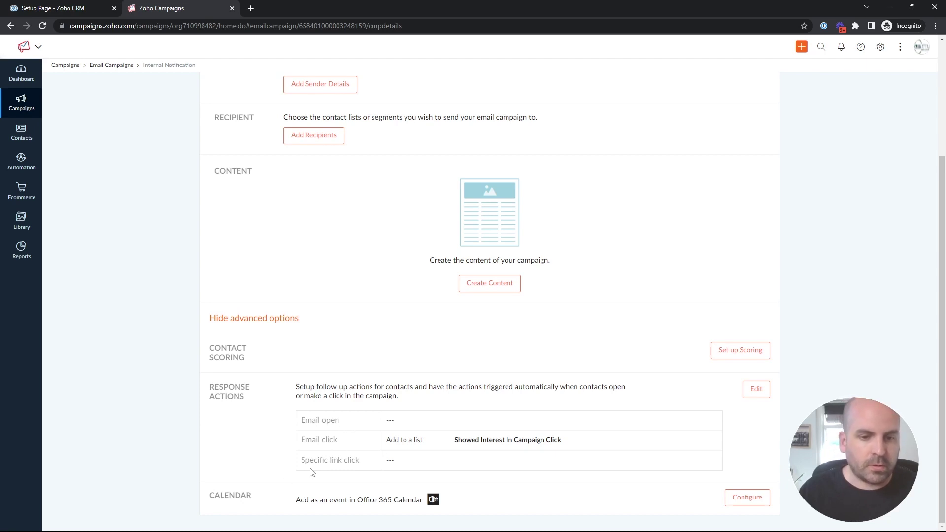
scroll(375, 447, up, 3)
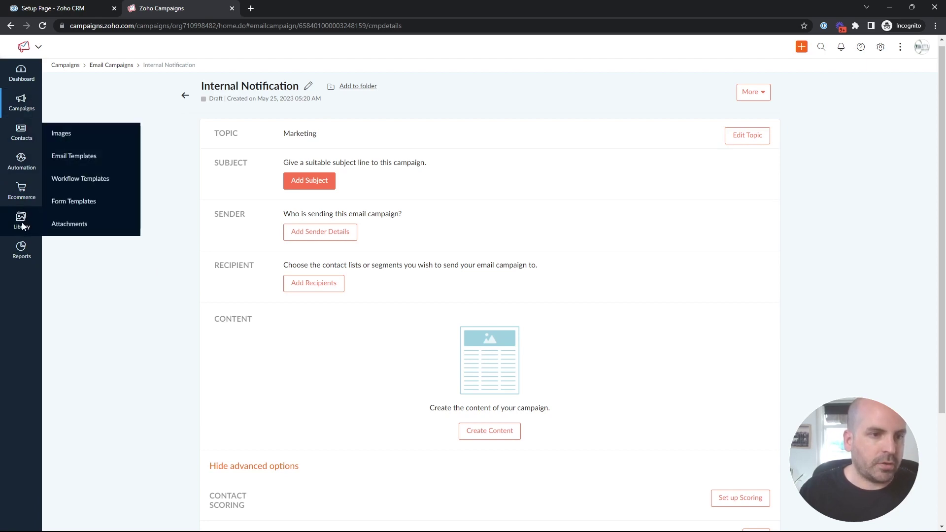
In Automation, view the All Click Internal Notifications workflow, then return to the workflow list
click(26, 172)
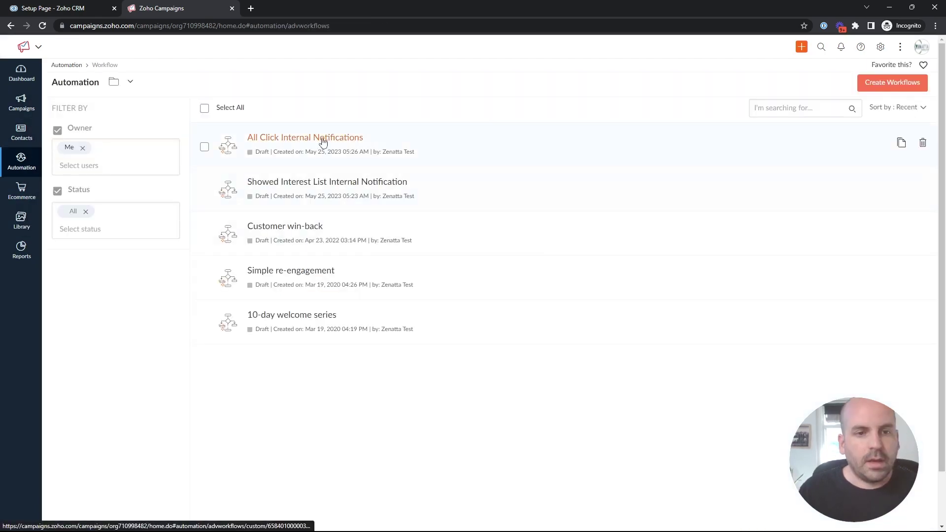
click(318, 138)
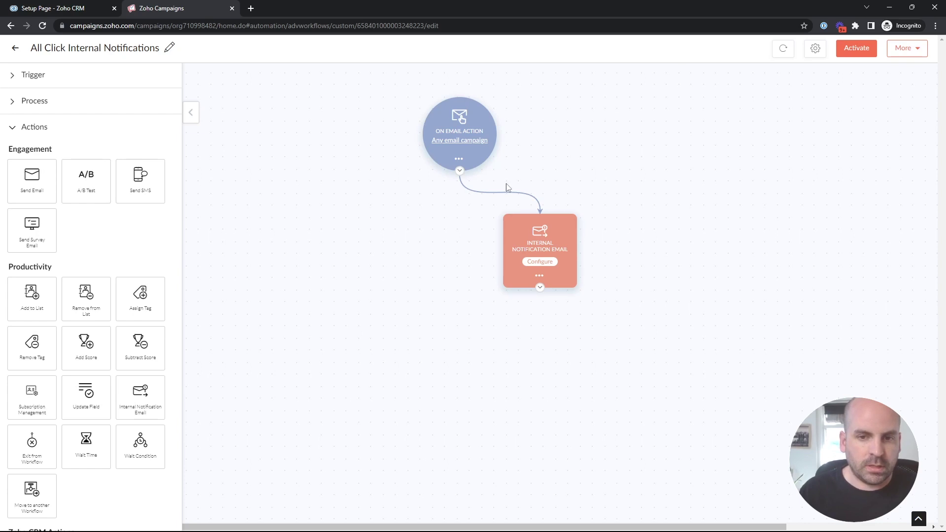
click(15, 47)
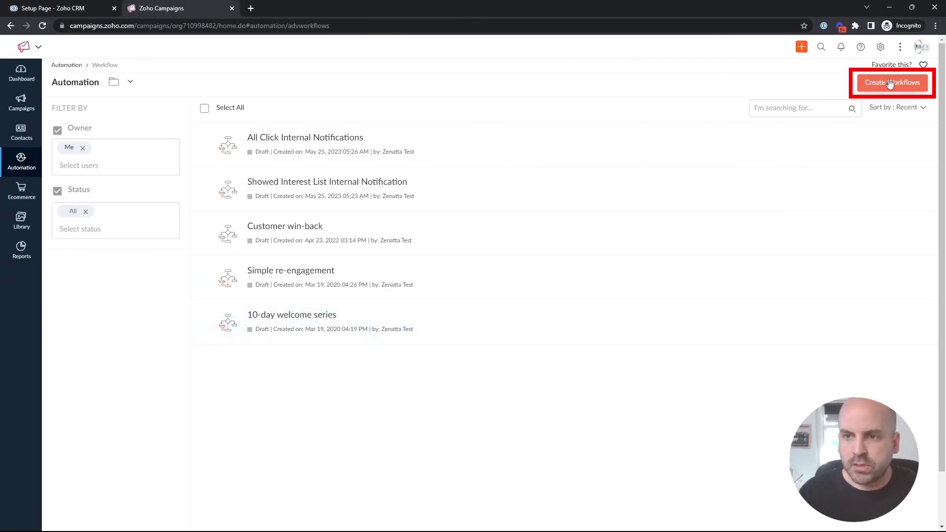
Create a custom workflow from scratch named 'CRM Internal Click notification'
click(889, 83)
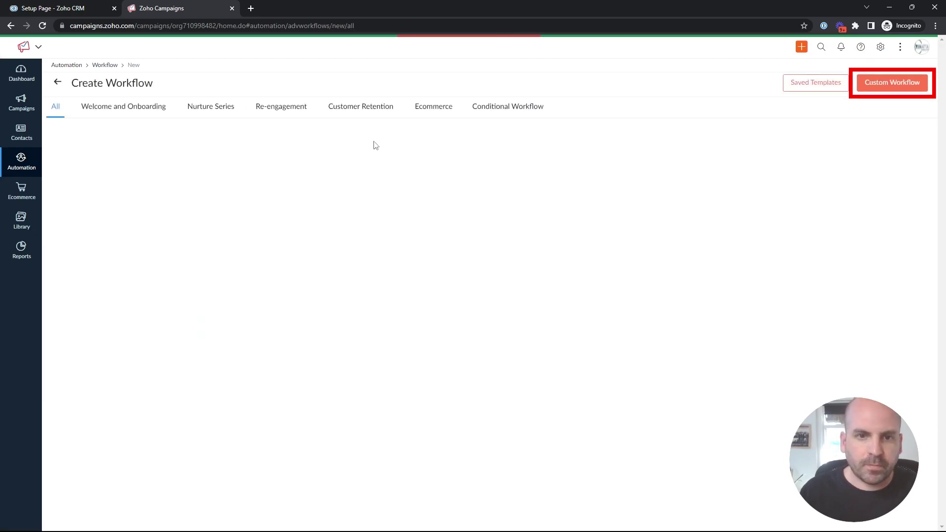
click(891, 85)
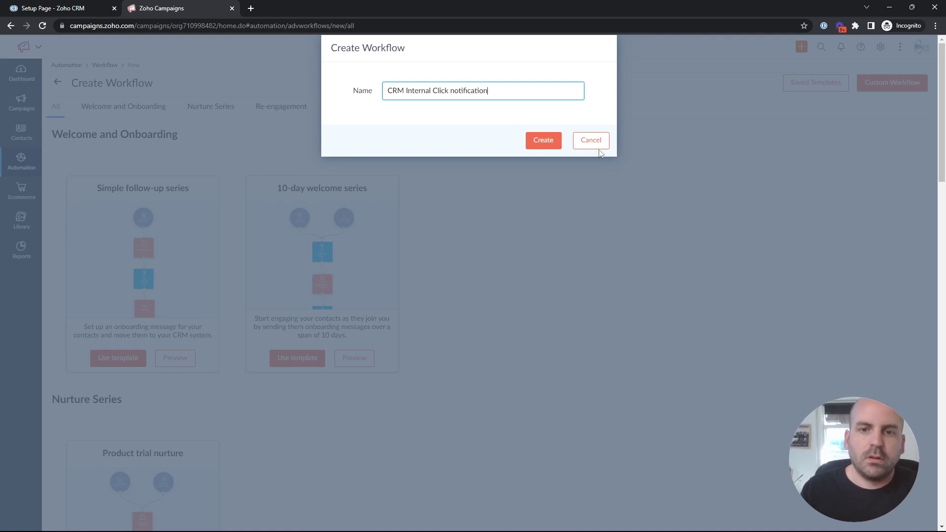
click(543, 141)
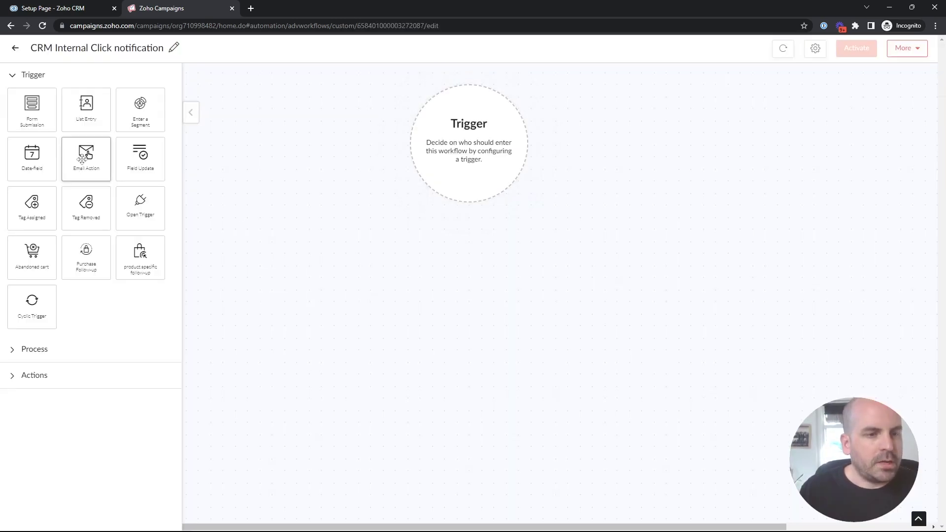
Set an Email Action trigger and add Push to CRM and CRM Task steps, leaving trigger settings unchanged
drag(84, 158, 419, 112)
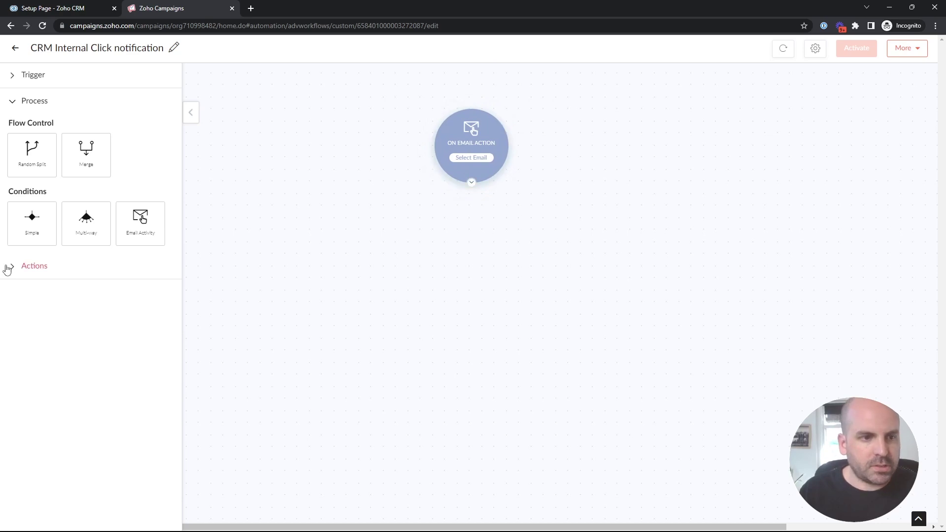
click(11, 268)
scroll(113, 271, down, 2)
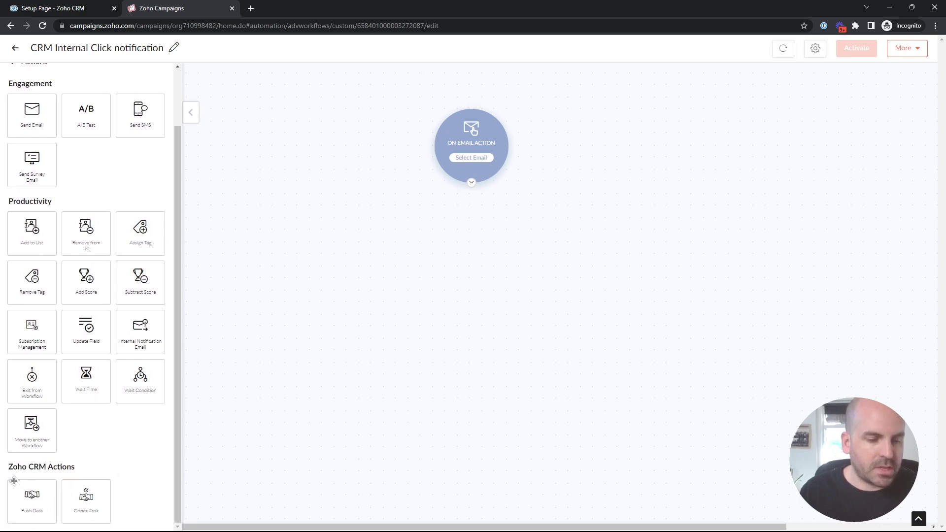
drag(23, 516, 331, 245)
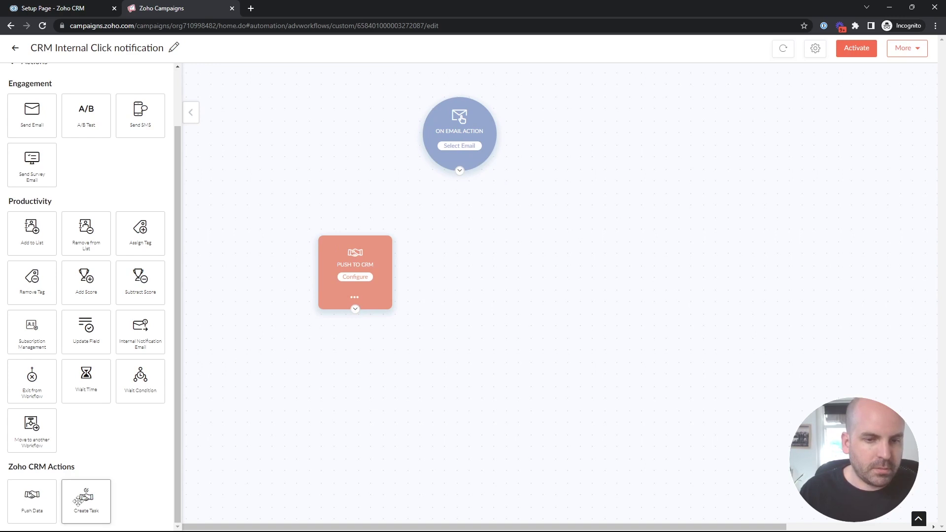
drag(81, 500, 564, 245)
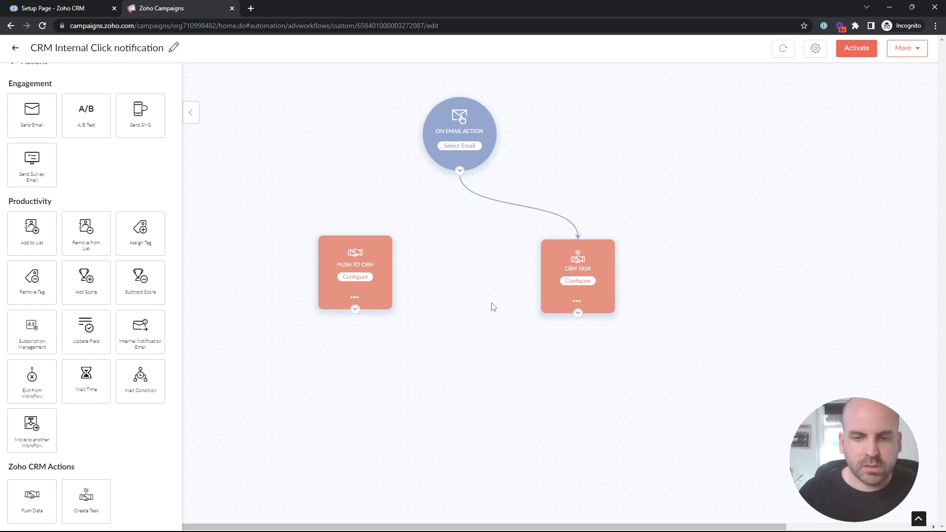
click(459, 147)
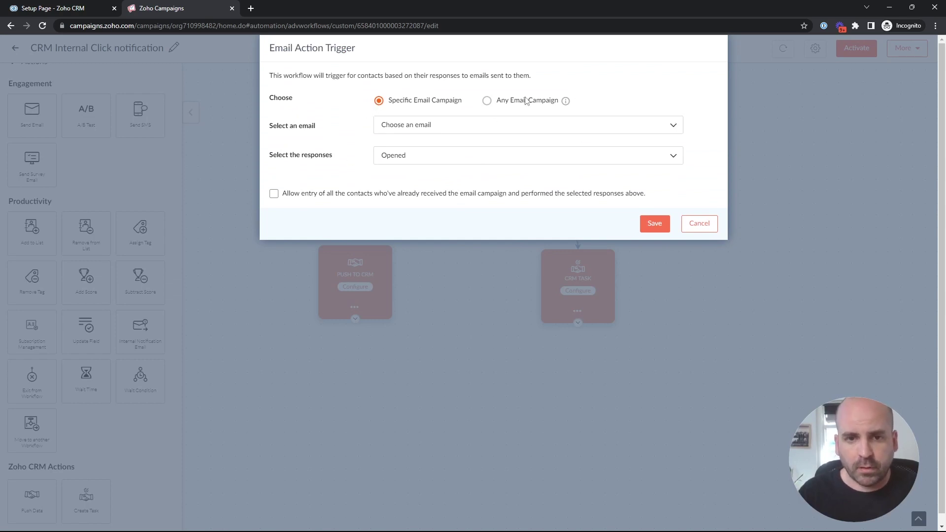
click(685, 227)
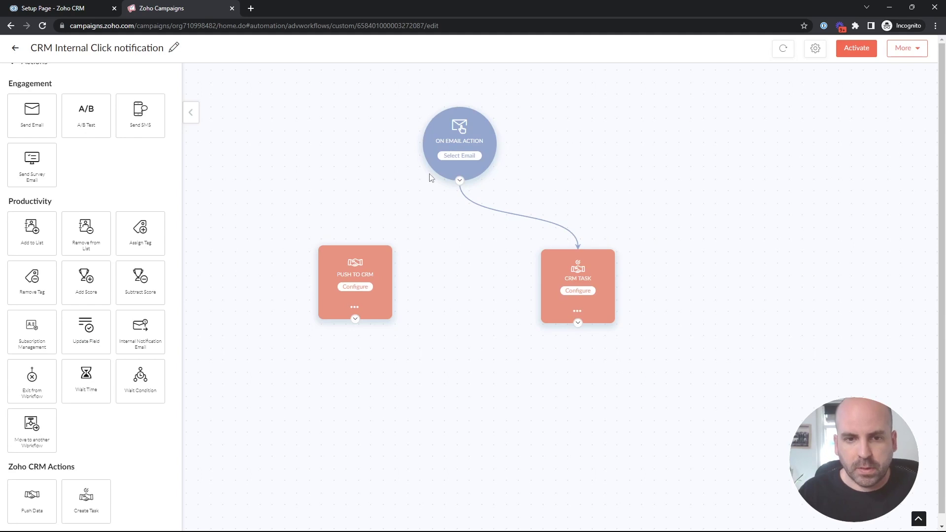
Configure the CRM Task for the demo CRM account's Leads module, updating existing contacts only
click(577, 291)
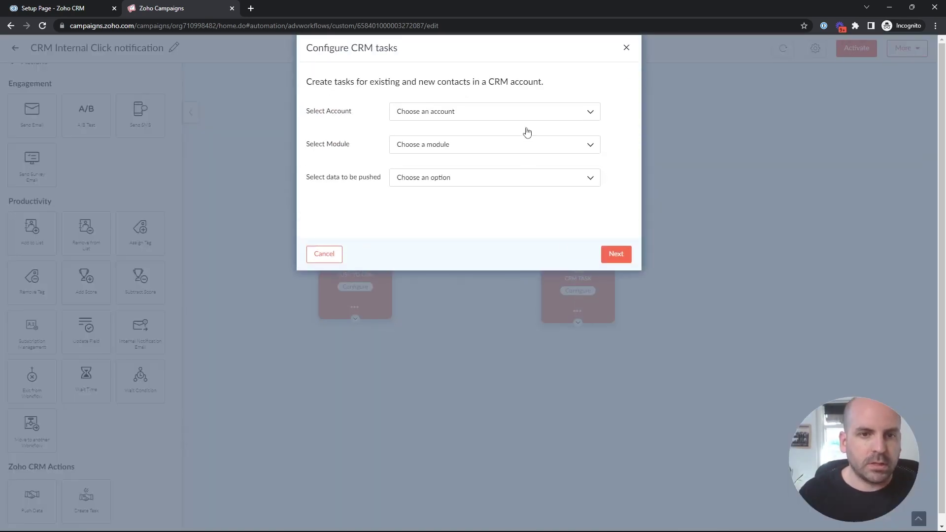
click(496, 116)
click(481, 129)
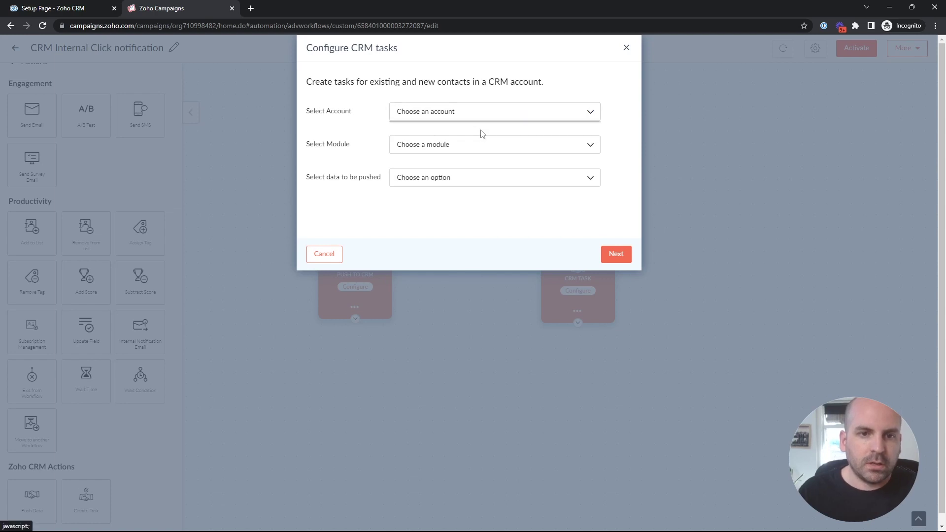
click(469, 150)
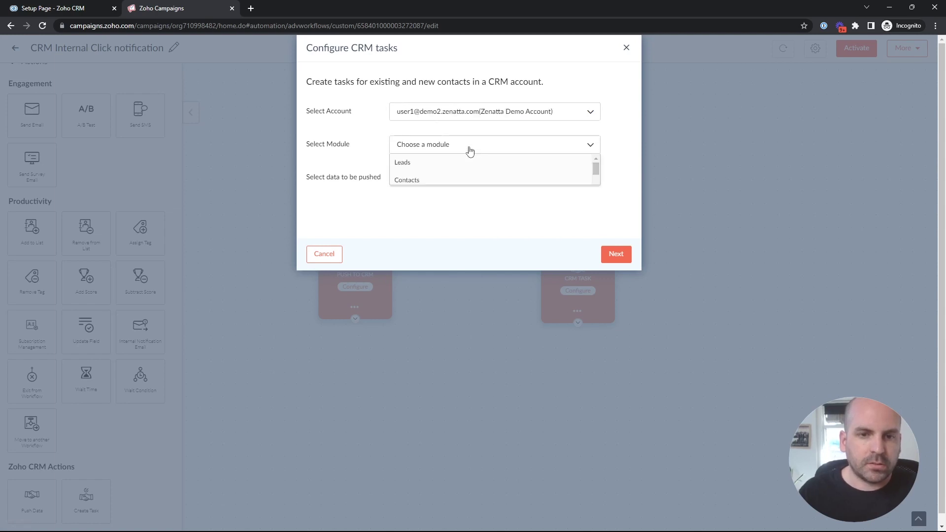
click(422, 171)
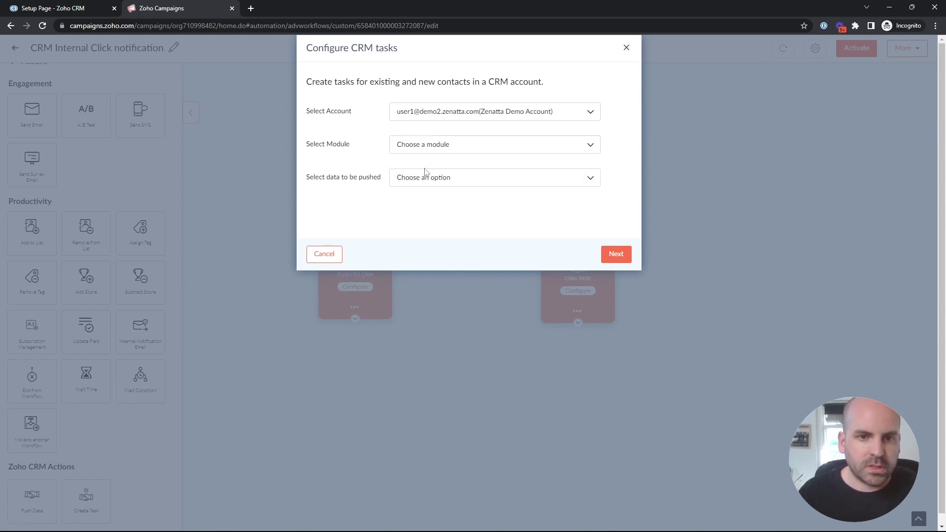
click(436, 183)
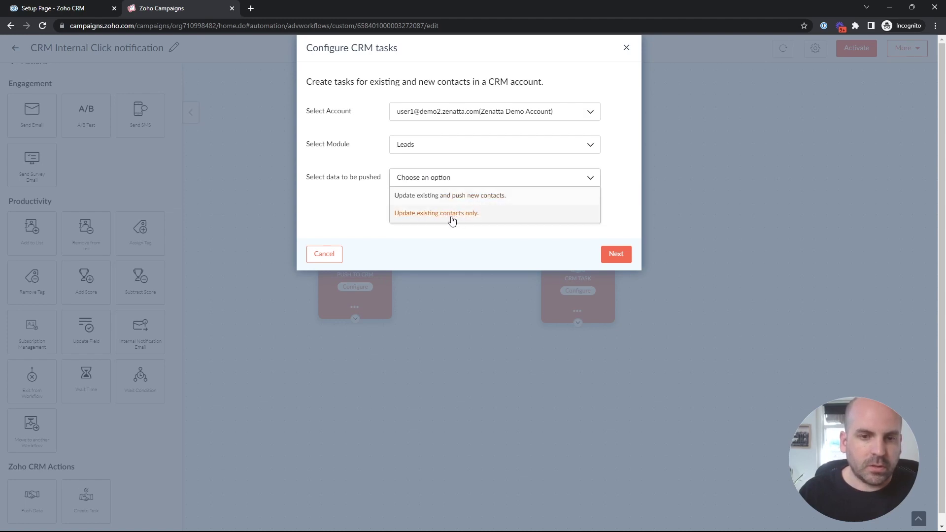
click(450, 217)
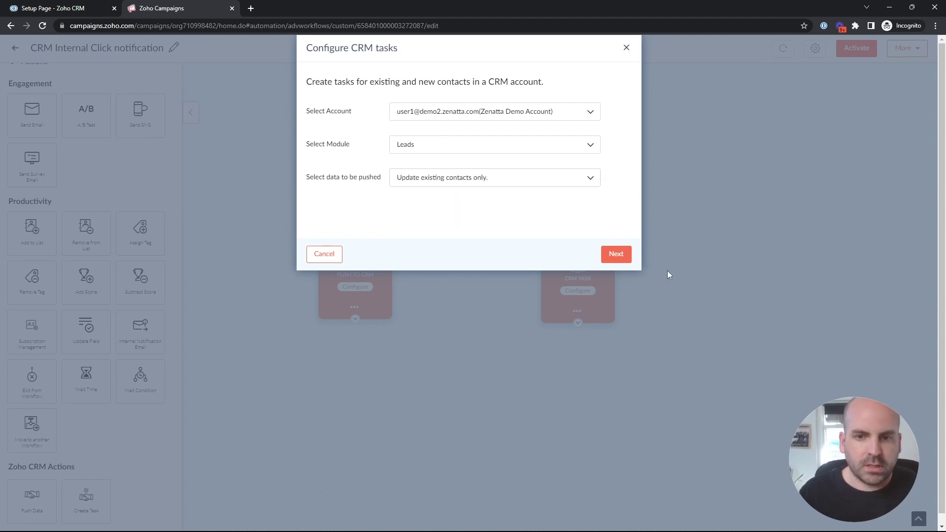
click(615, 255)
click(509, 90)
Enter the task subject, due 1 day after creation, status Not Started, priority Normal
text(A)
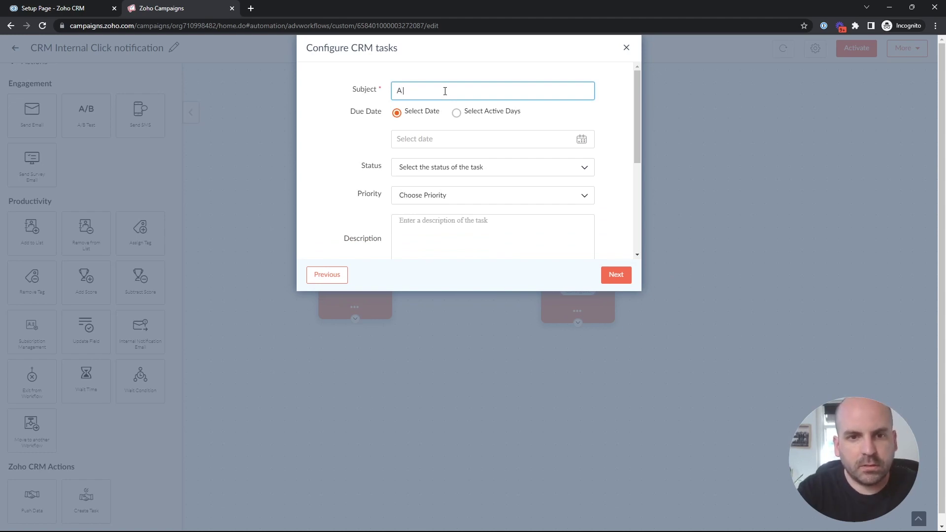
key(BackSpace)
key(BackSpace)
key(BackSpace)
text(Lead Campaign Interest Follow Up)
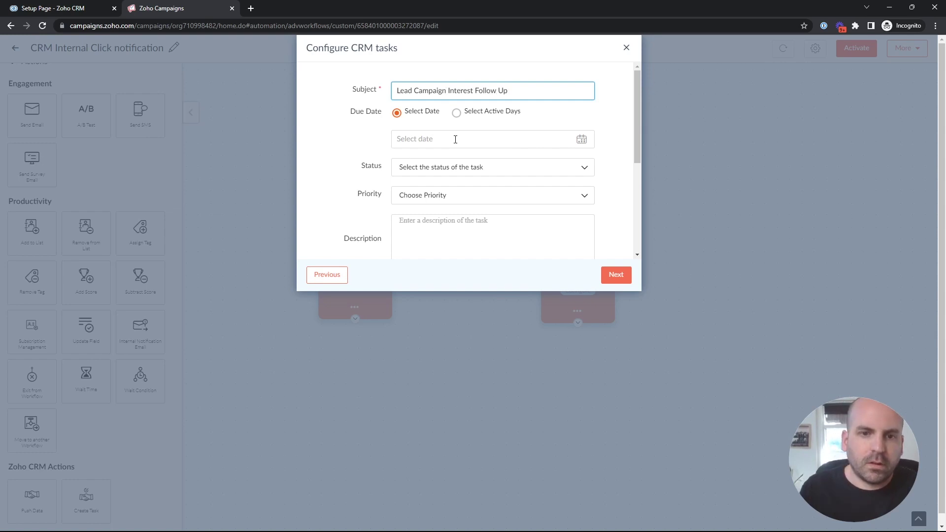
click(456, 113)
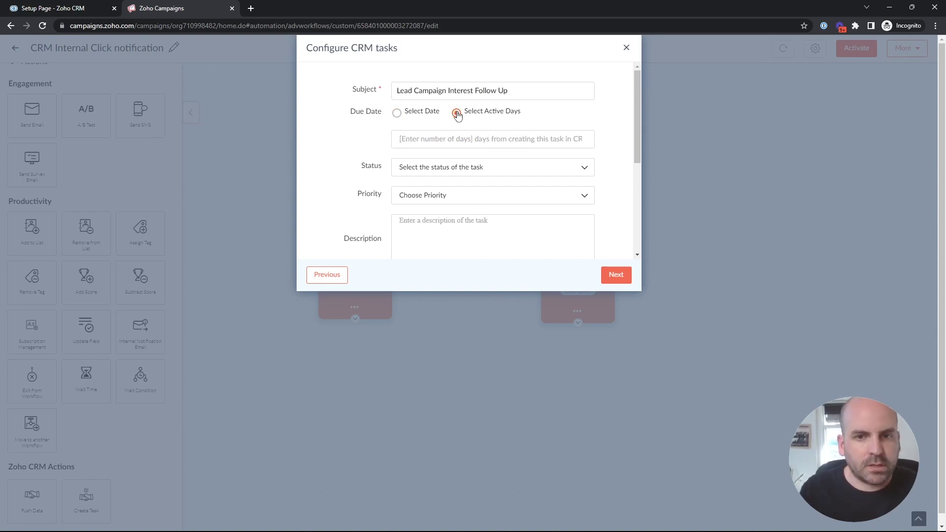
click(535, 138)
text(1)
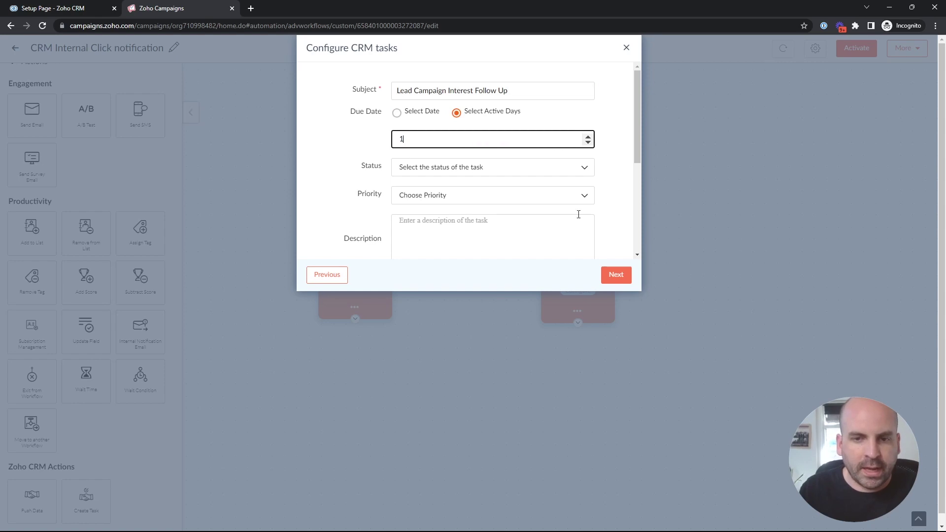
scroll(625, 149, down, 1)
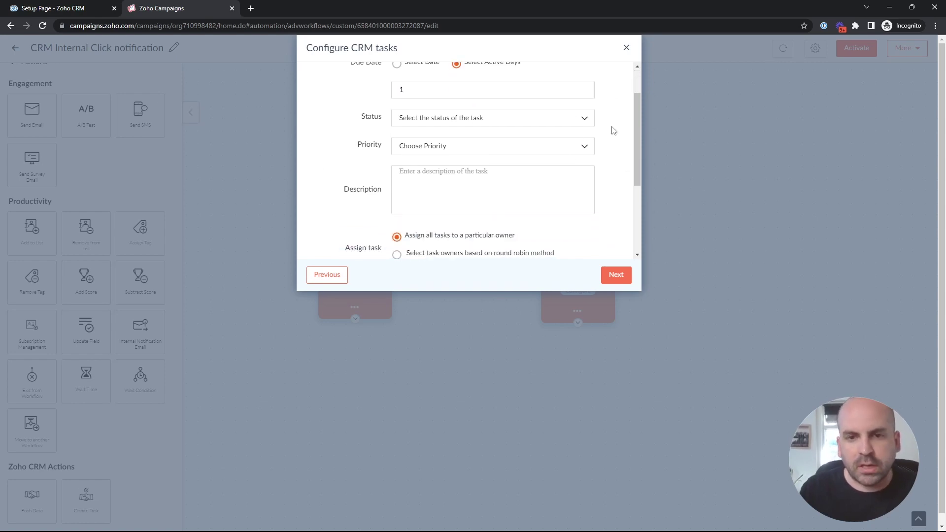
click(584, 120)
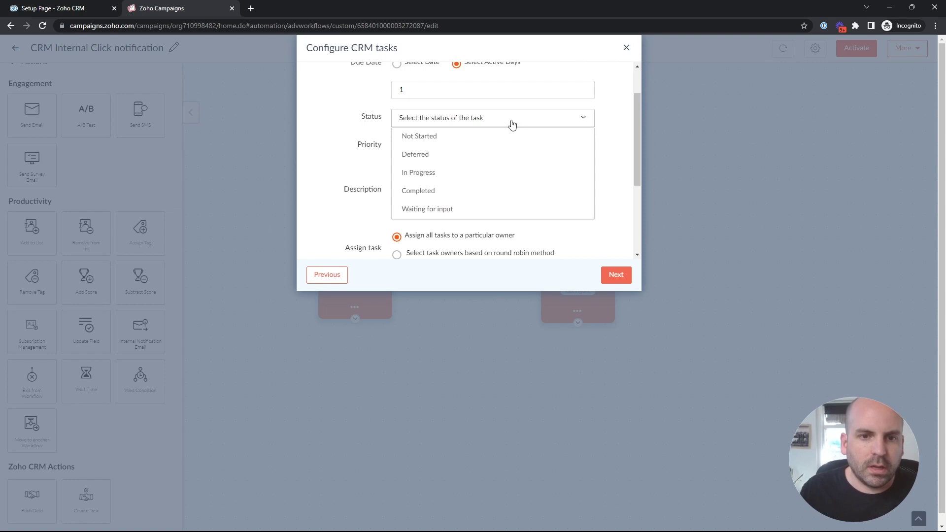
click(434, 141)
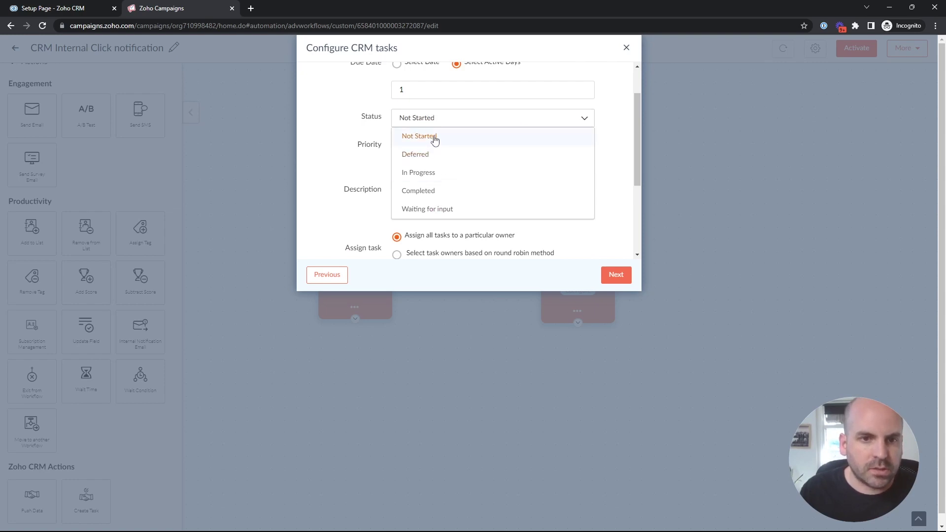
click(567, 151)
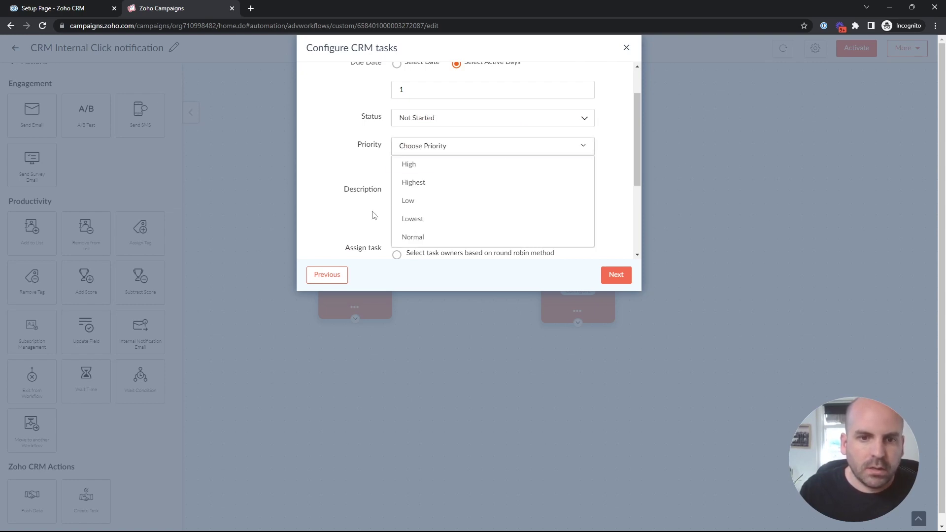
click(419, 239)
Describe the campaign-link click for follow-up and assign tasks to the existing CRM account owner
click(472, 201)
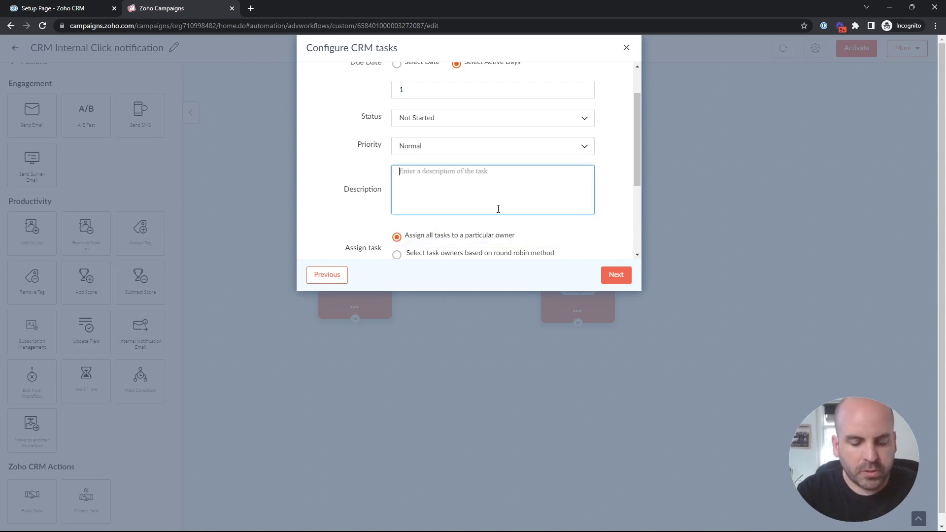
text(A lead has recently clicked on a)
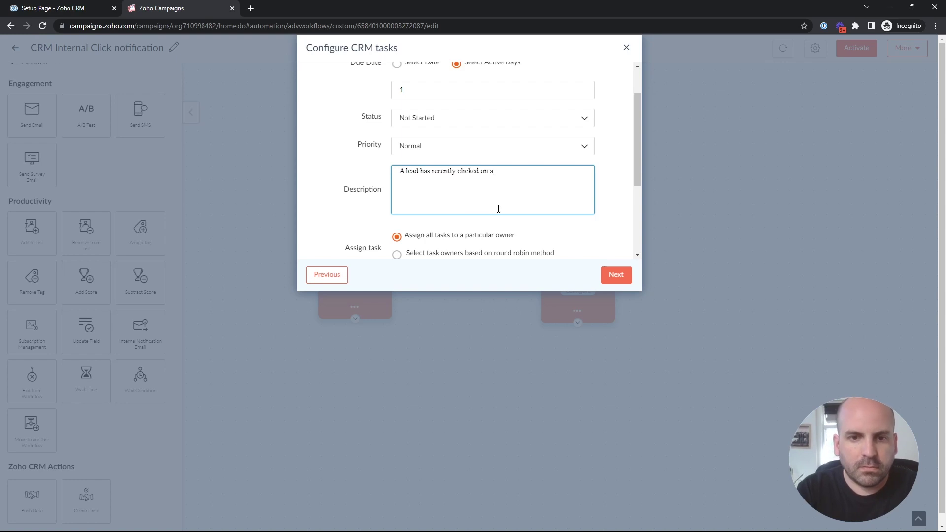
text( link from one of our marketing campaigns.  Please fol)
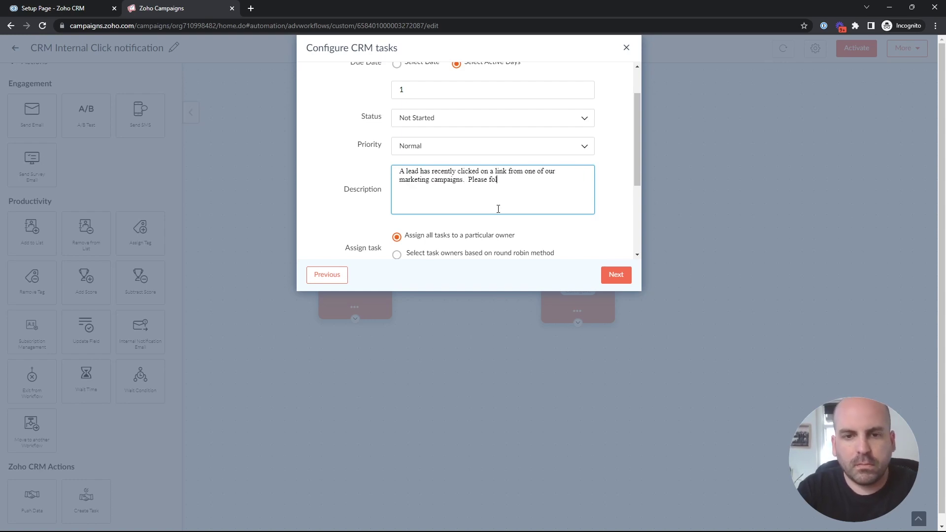
text(low up with the lead while they show interest.)
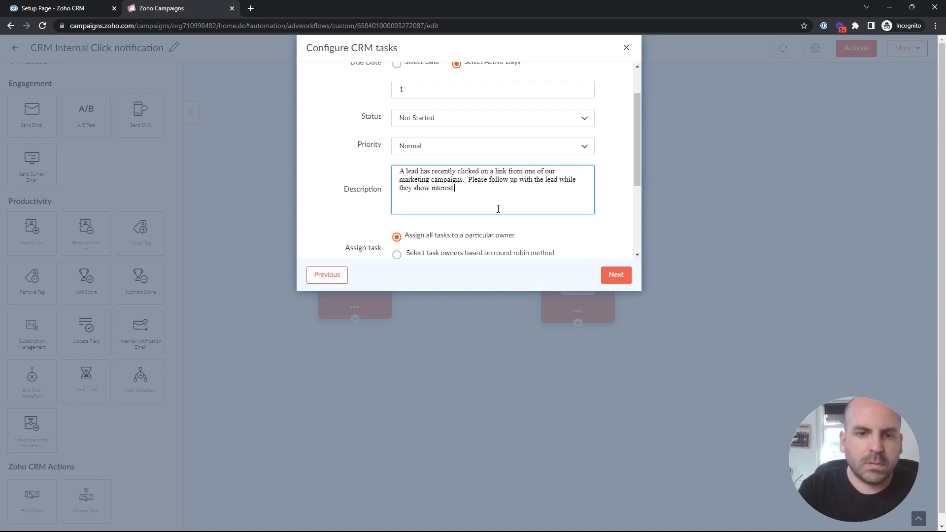
scroll(590, 229, down, 2)
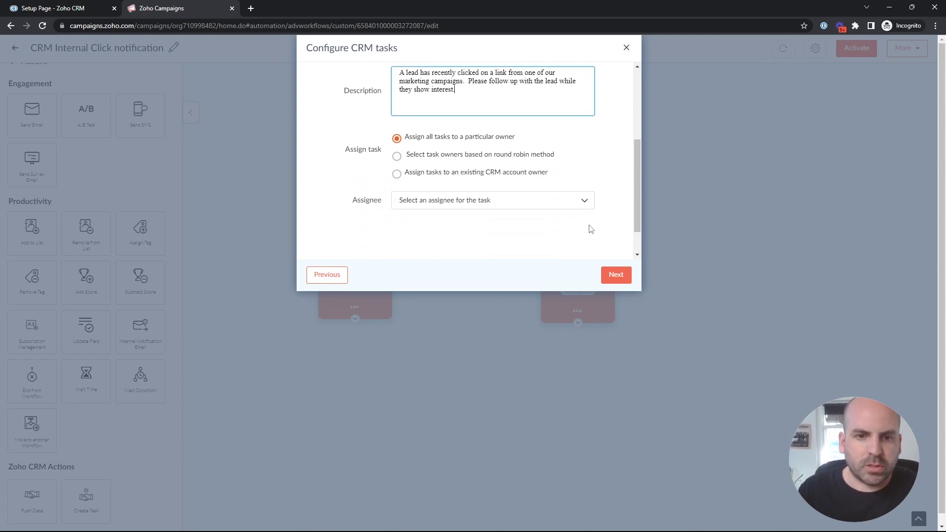
click(397, 175)
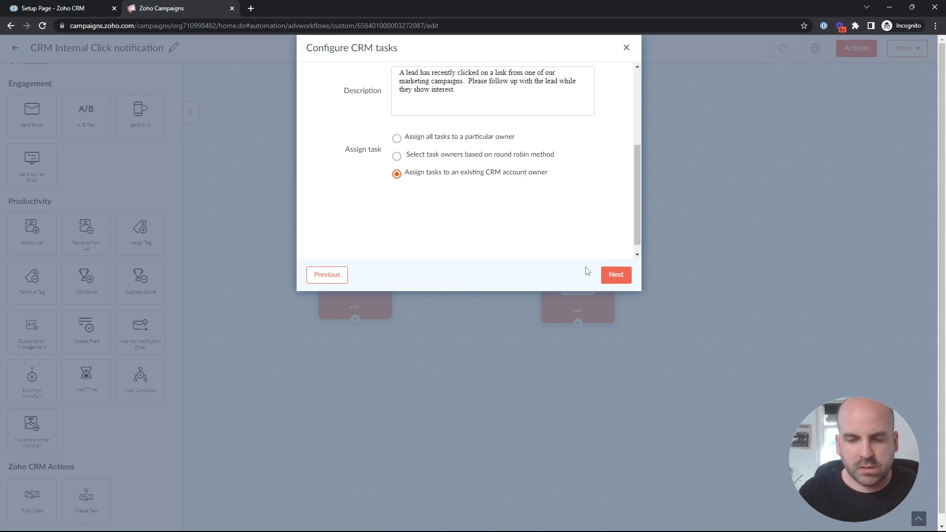
click(614, 274)
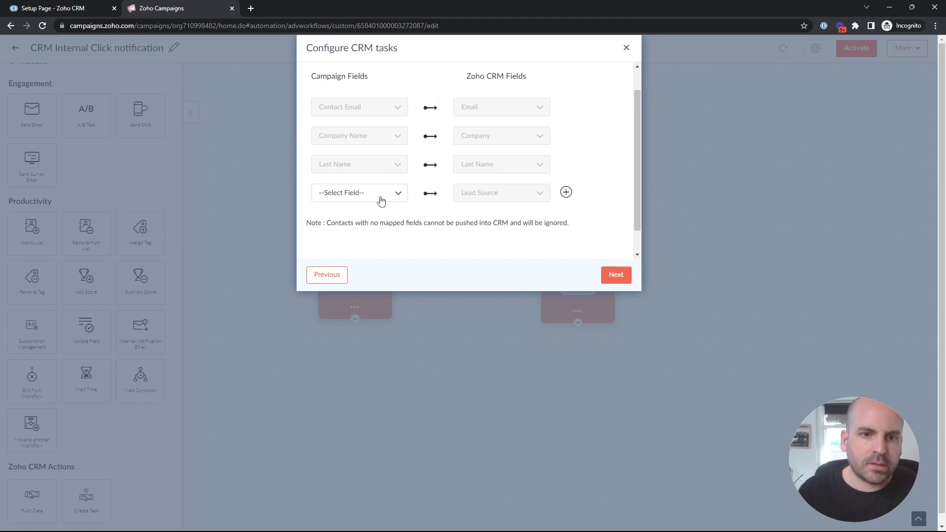
Map the Contact Source field to Lead Source
click(379, 199)
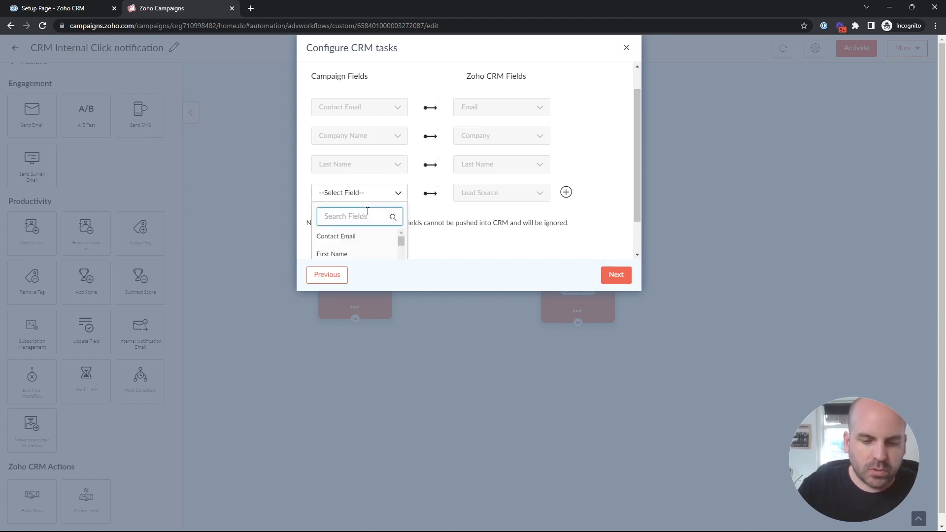
text(contact)
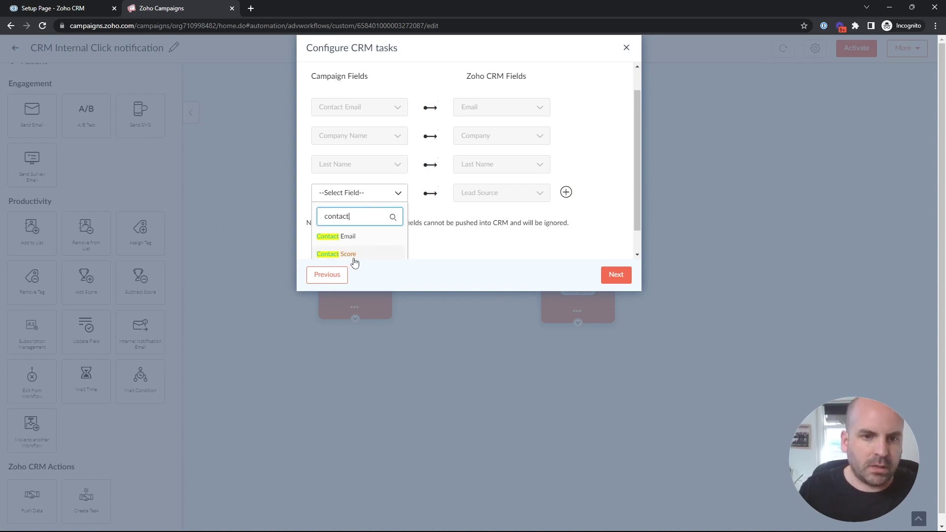
scroll(387, 243, down, 1)
click(387, 244)
click(616, 274)
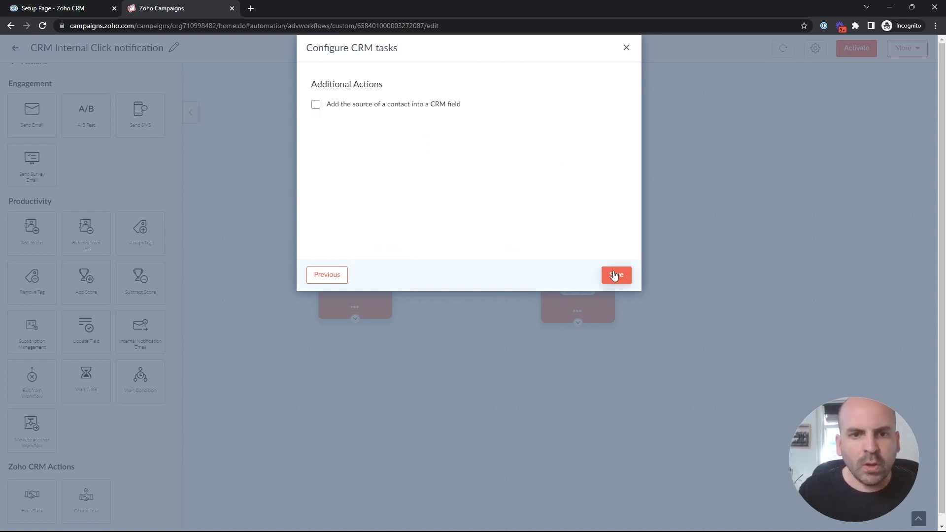
Add the contact source MarketingQ3Campaign into utm_source and save the CRM task
click(315, 104)
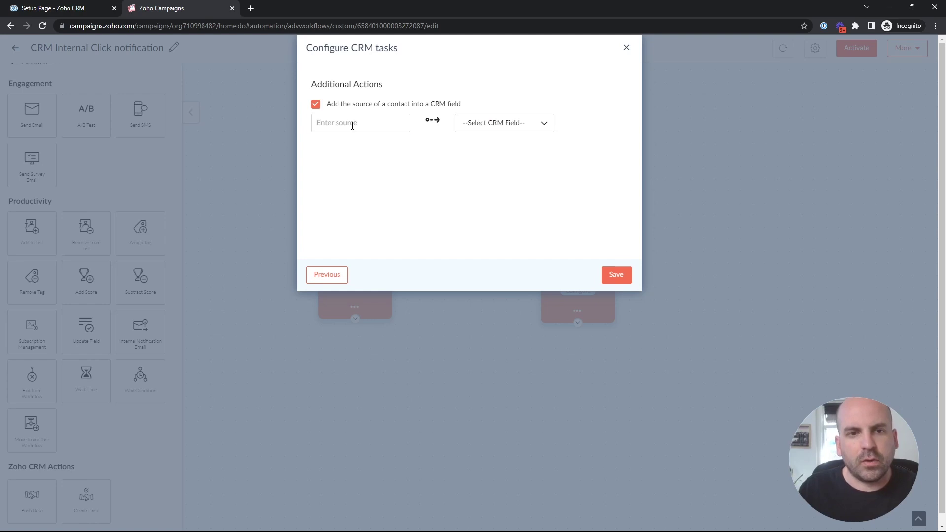
click(354, 126)
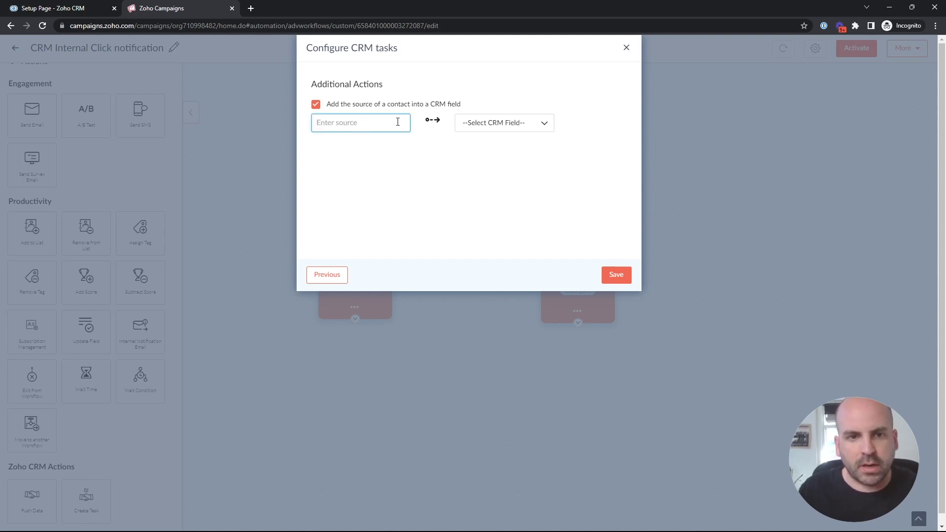
drag(499, 123, 378, 125)
click(378, 121)
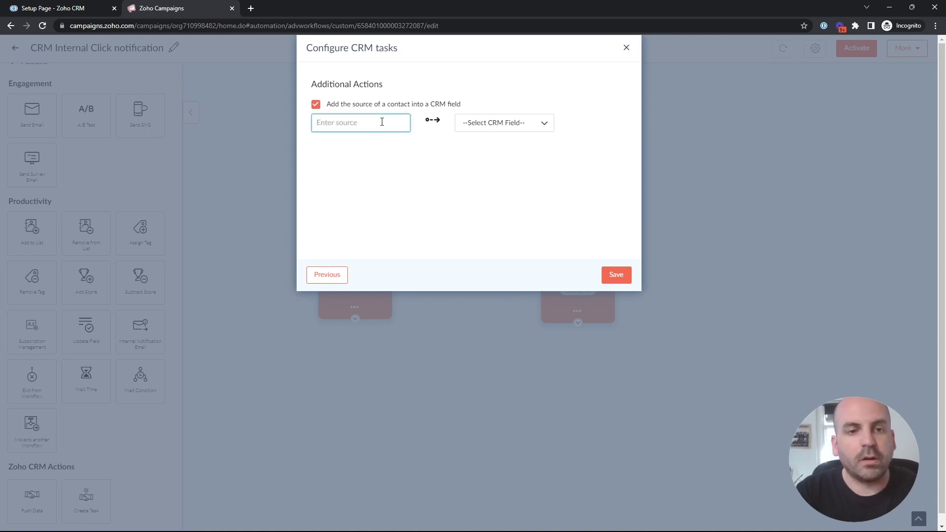
text(Mk)
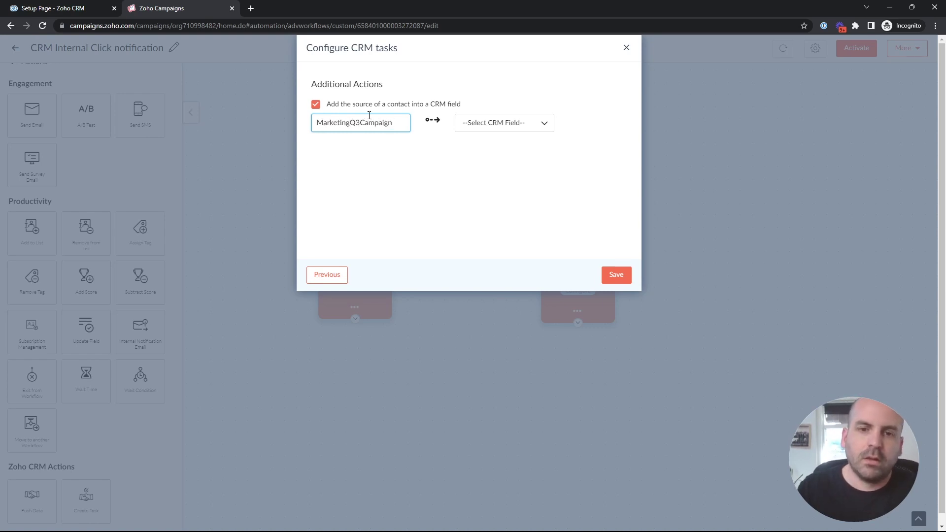
click(534, 127)
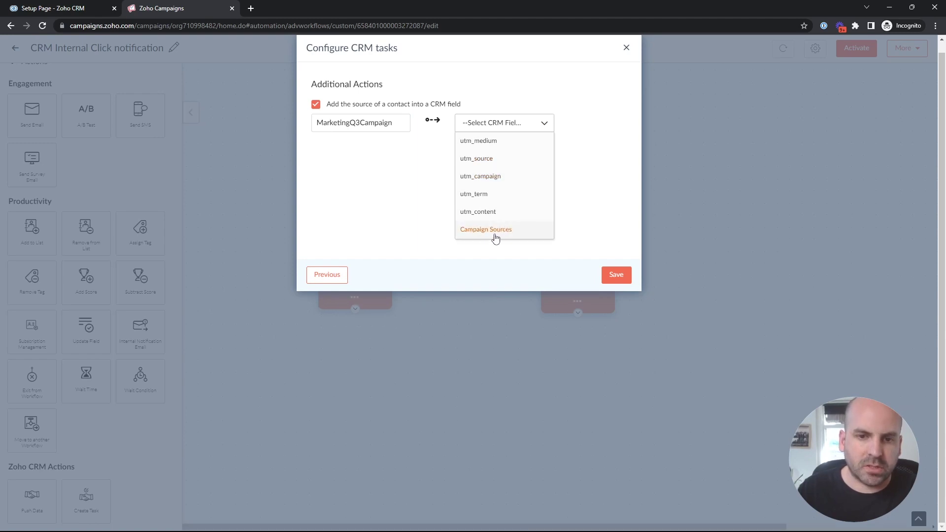
click(499, 164)
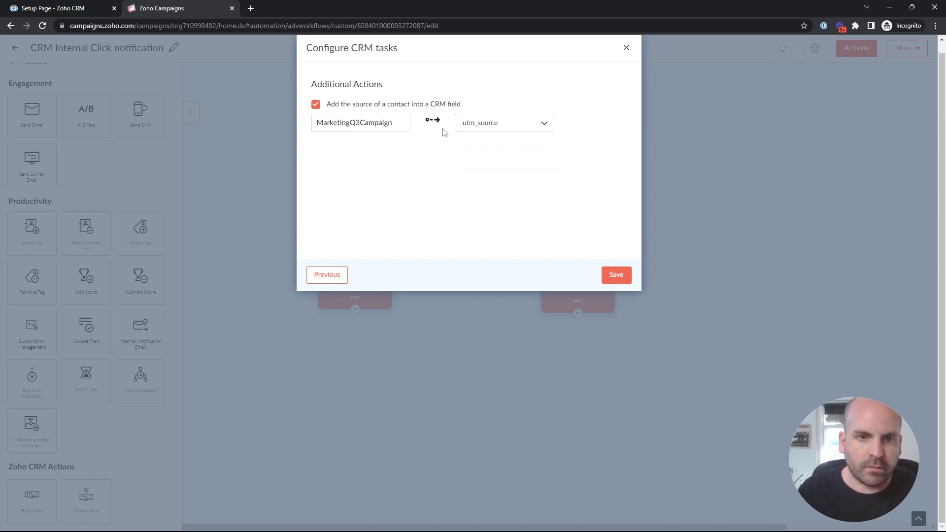
click(616, 275)
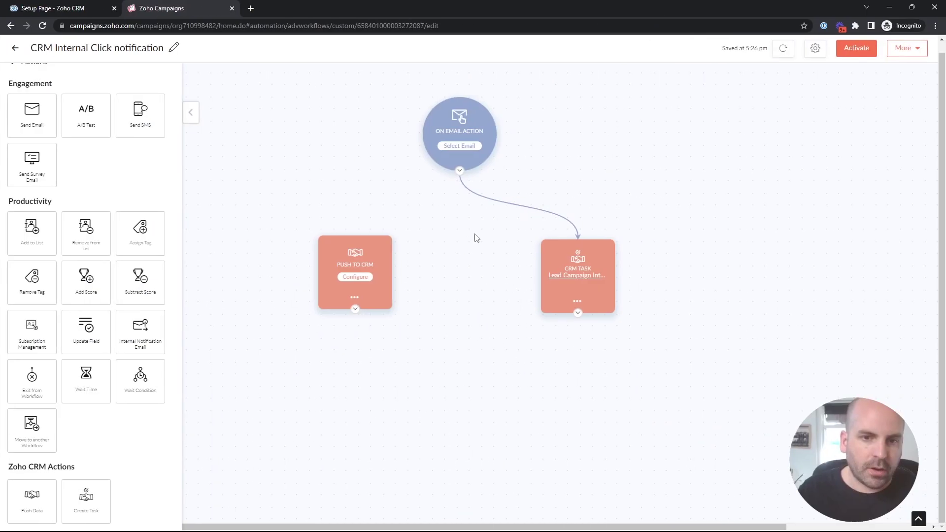
Replace the trigger's link to CRM Task with a connection to Push to CRM
click(509, 202)
drag(460, 170, 359, 248)
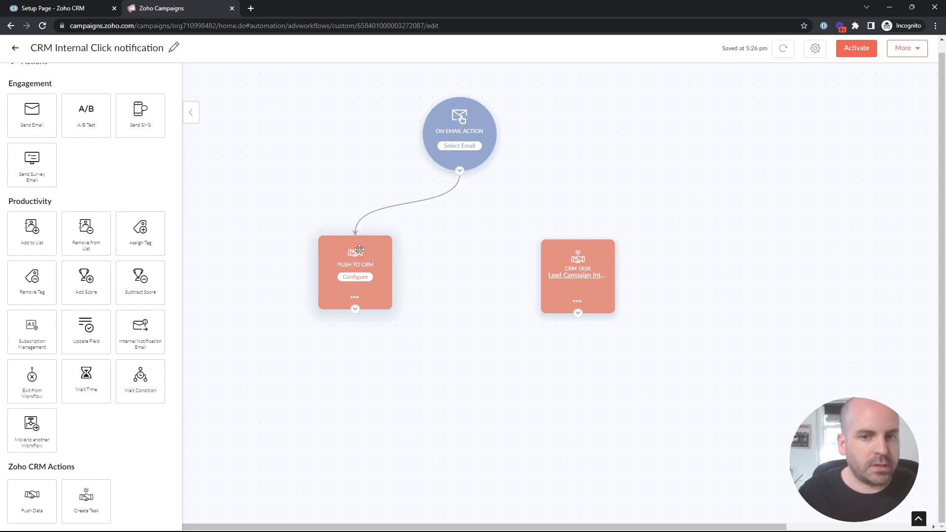
click(364, 277)
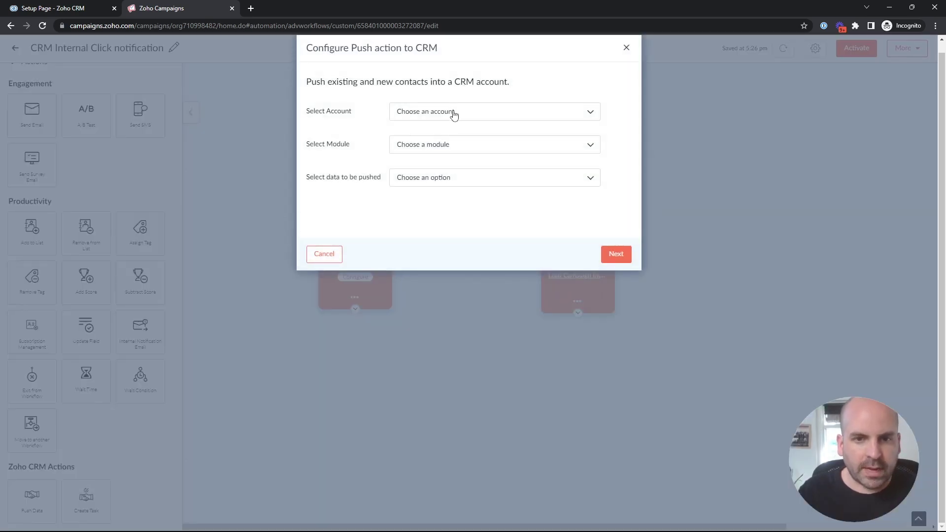
Set Push to CRM to the demo account's Leads module, updating existing contacts only
click(457, 118)
click(437, 129)
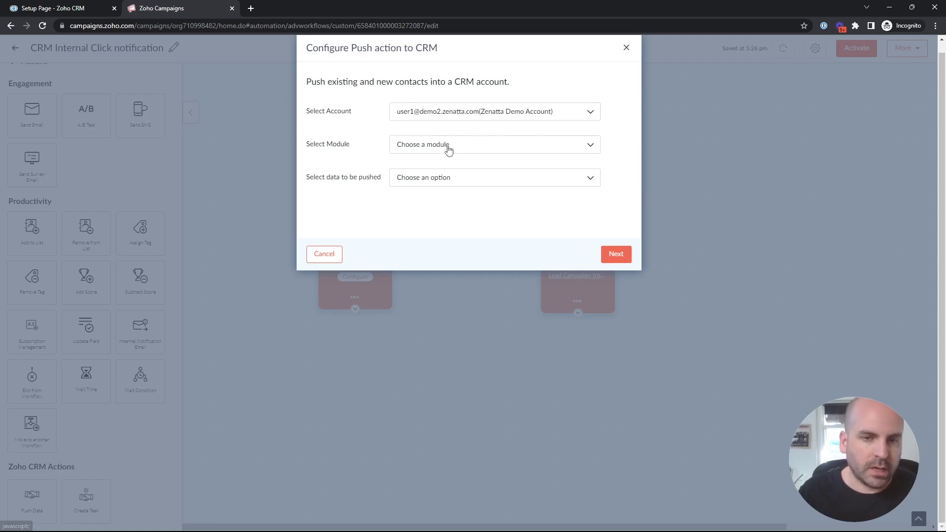
click(448, 146)
click(433, 164)
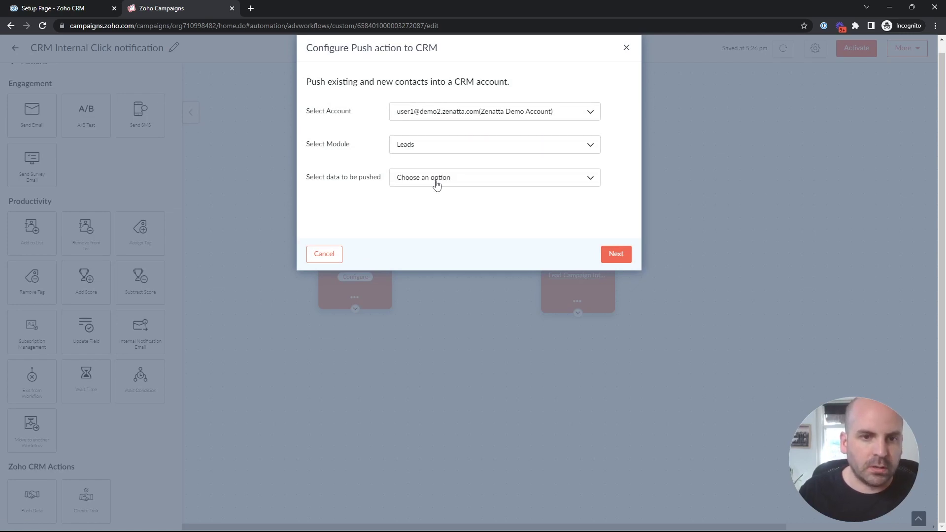
click(437, 182)
click(453, 214)
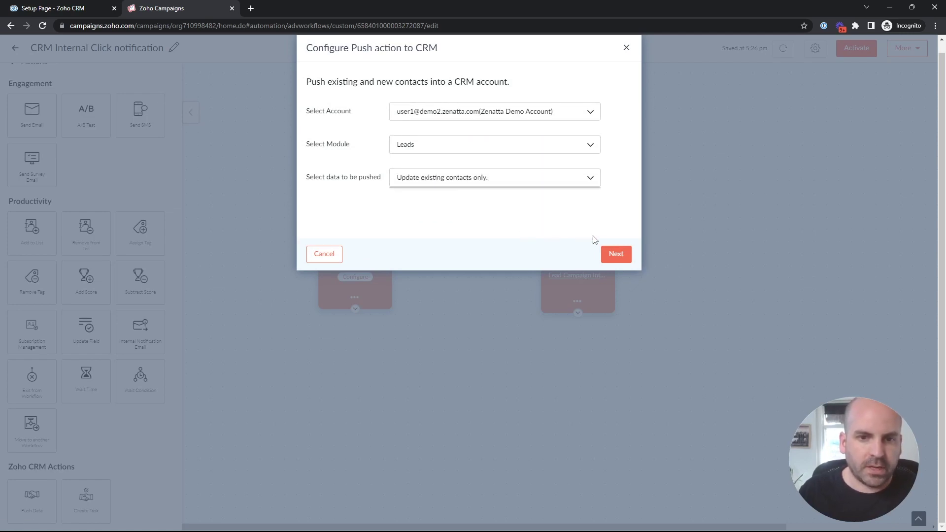
click(616, 254)
click(384, 221)
Map the Contact Source field to Lead Source for Push to CRM
text(cont)
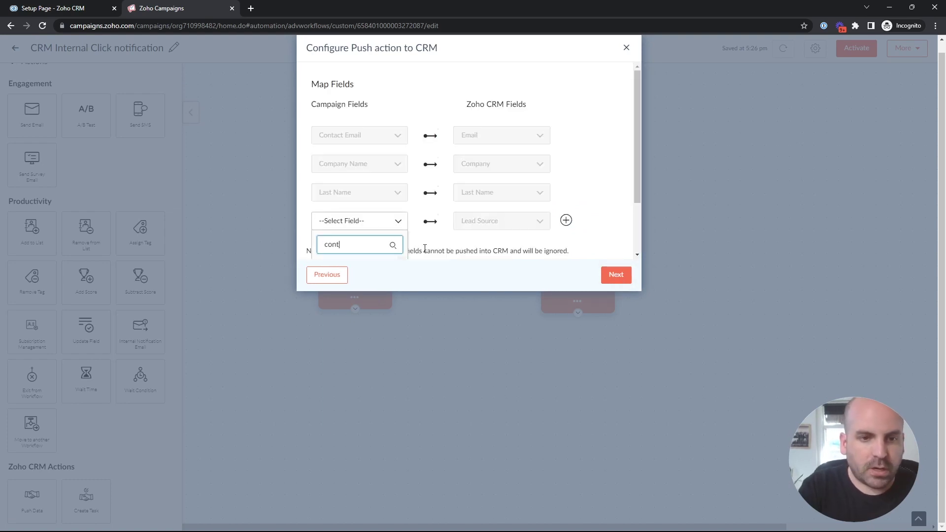
text(act)
scroll(488, 172, down, 1)
click(354, 243)
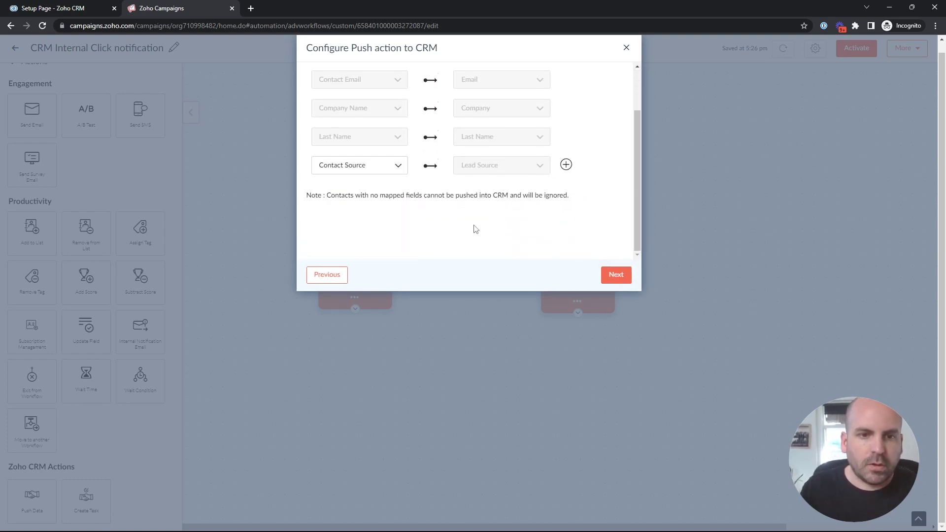
click(615, 274)
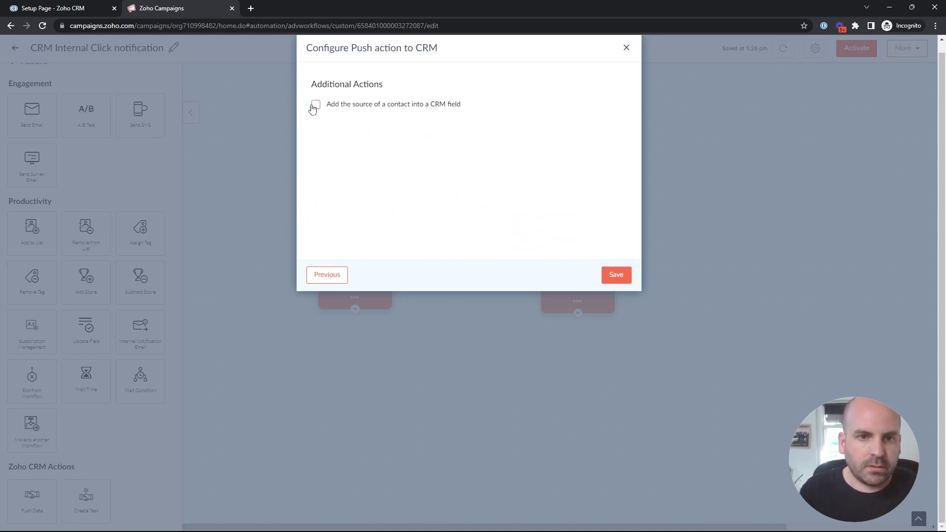
Add the contact source MarketingQ3Click into Campaign Sources, then switch to Zoho CRM Setup
click(315, 108)
click(342, 125)
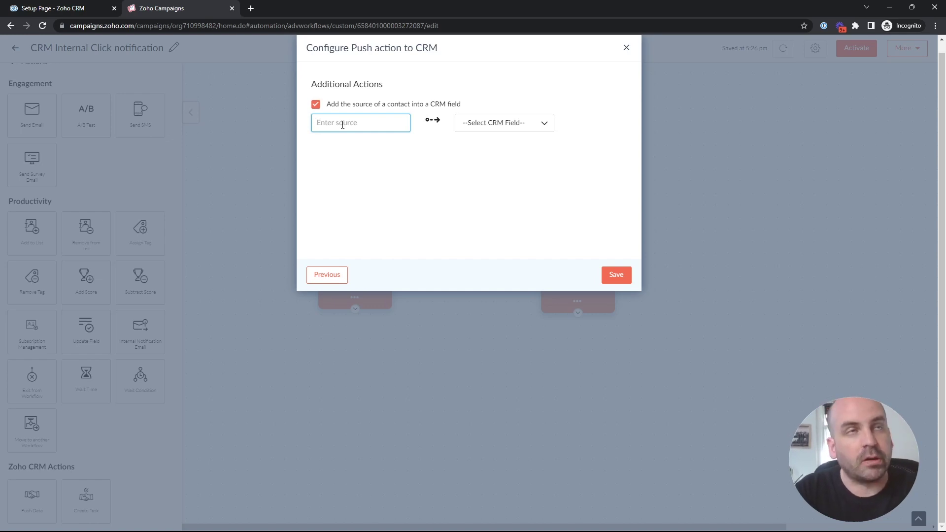
text(MarketingQ3Click)
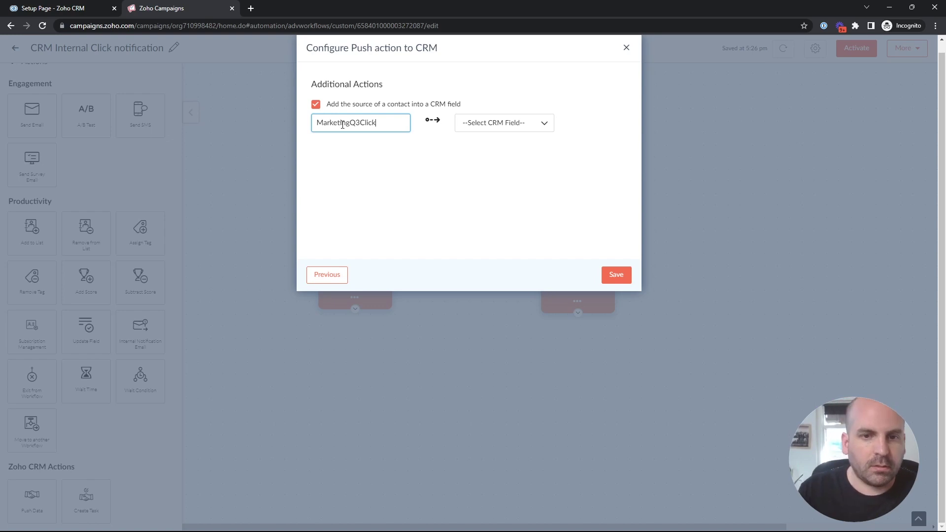
click(486, 124)
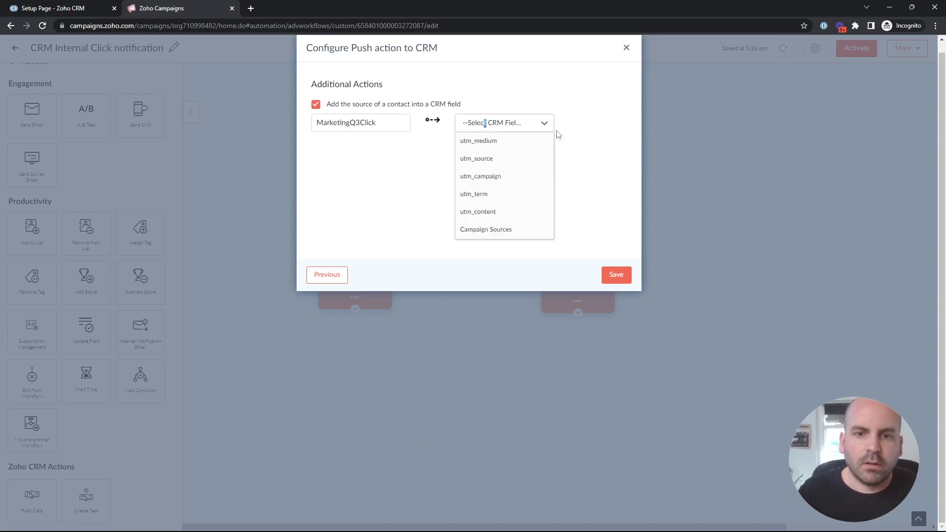
click(495, 234)
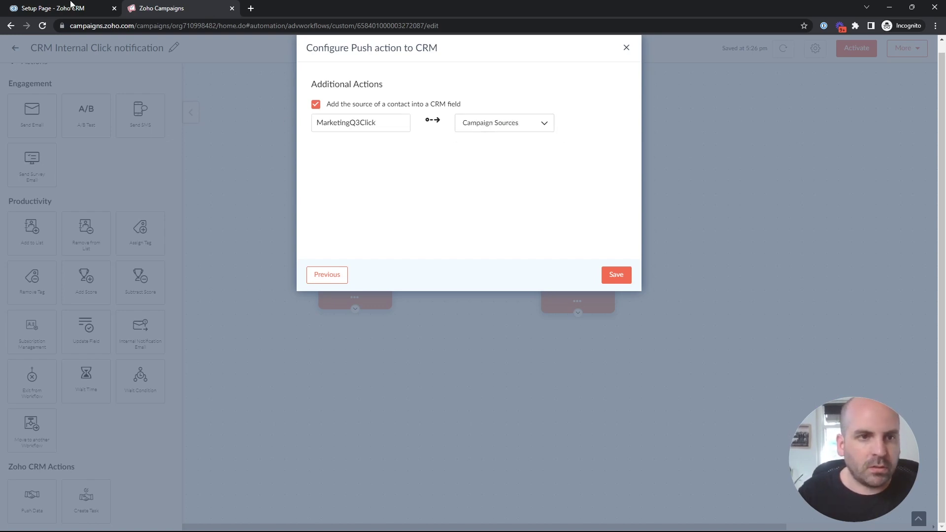
click(57, 7)
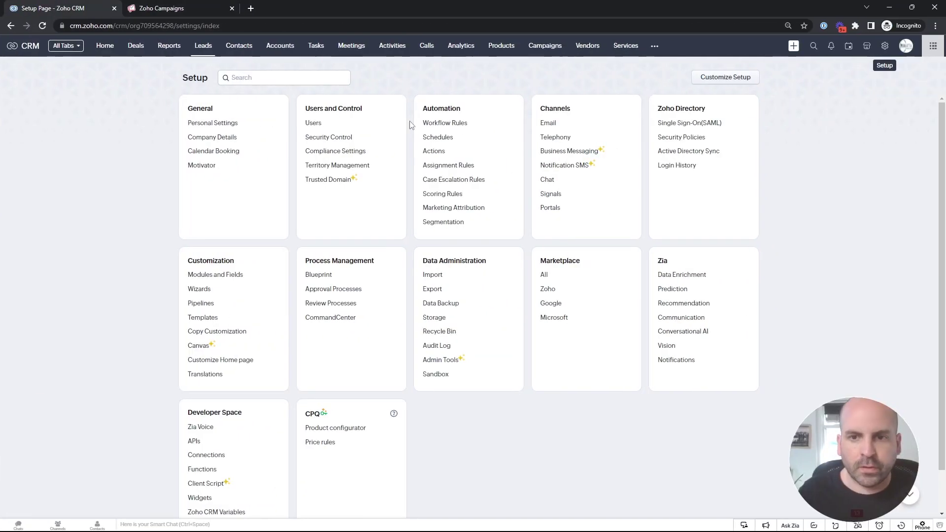
Check the UTM Information section of the Leads Standard layout, then return to Campaigns
click(230, 274)
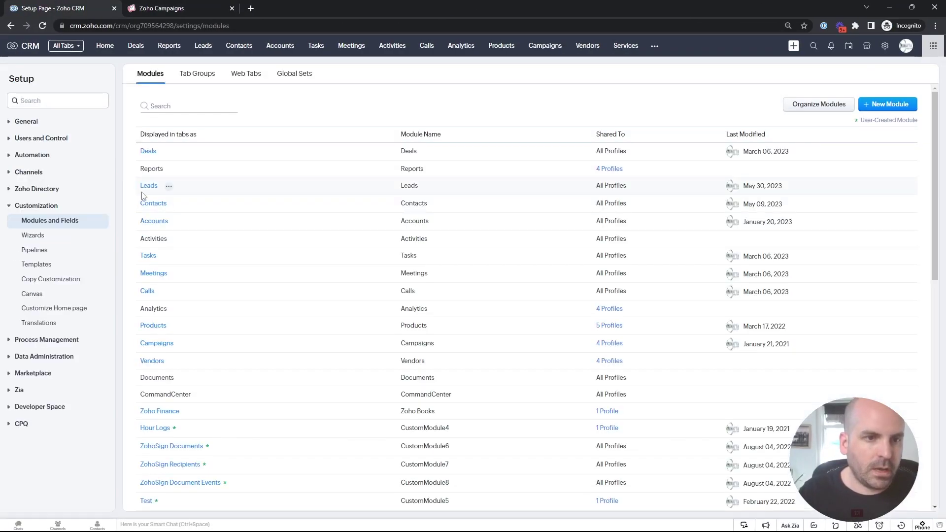
click(147, 189)
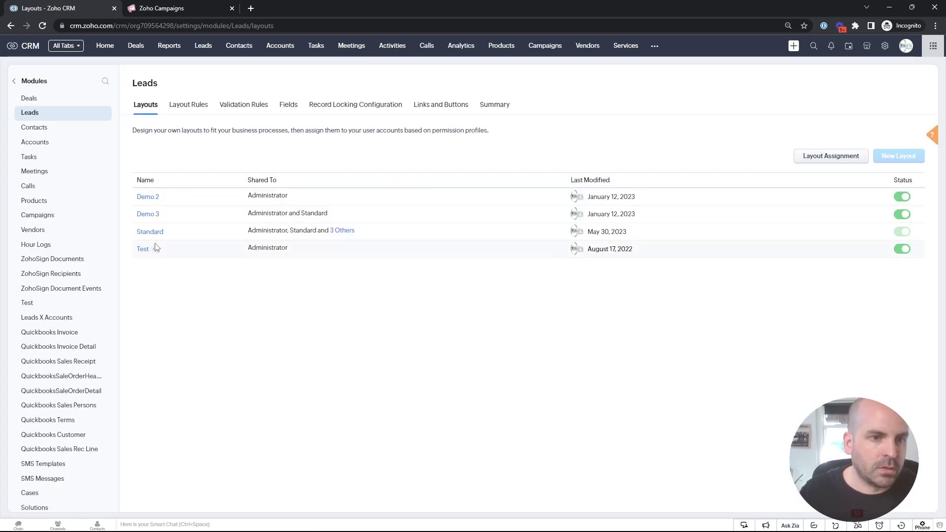
click(144, 234)
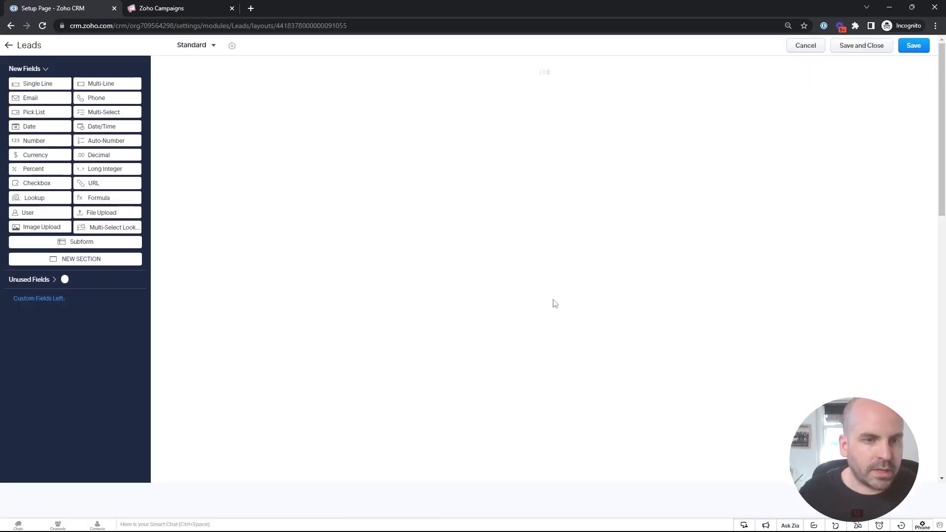
scroll(434, 266, down, 6)
scroll(447, 271, down, 10)
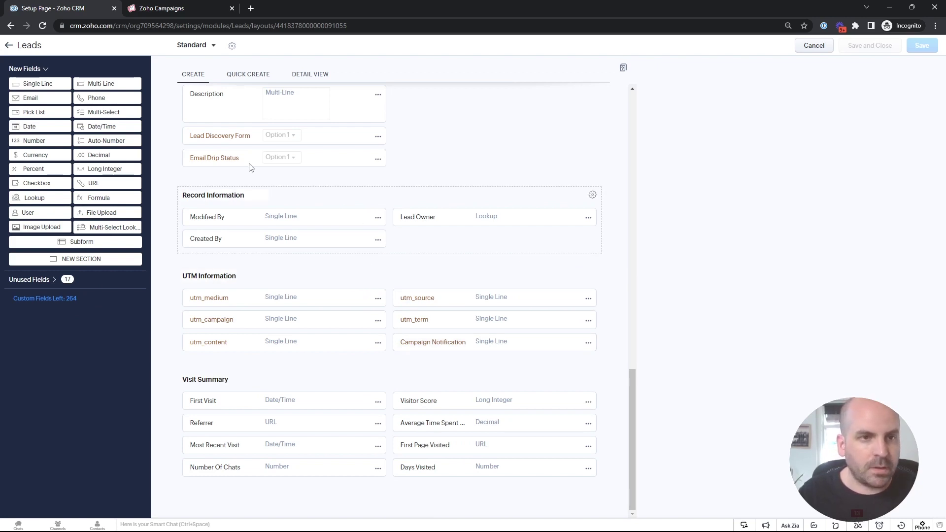
click(157, 8)
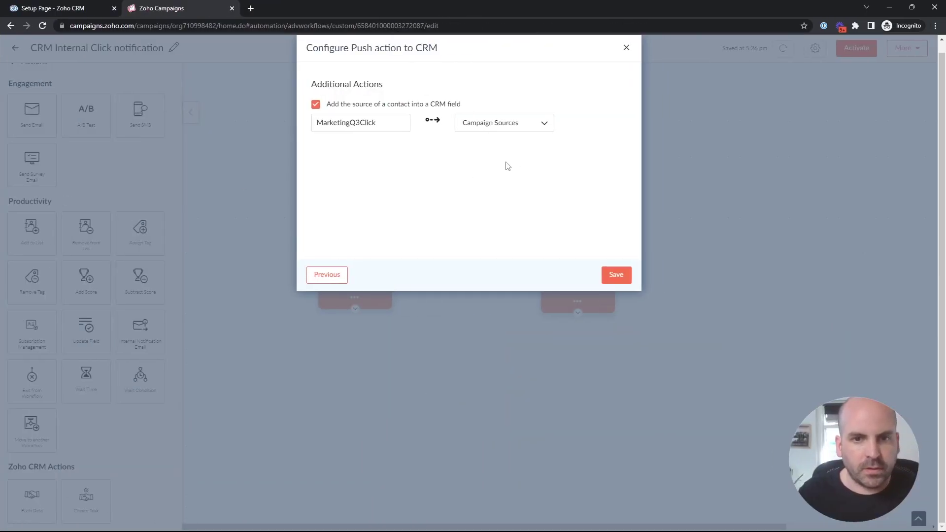
Copy the MarketingQ3Click value, save the Push to CRM action, and return to Zoho CRM
drag(388, 123, 289, 111)
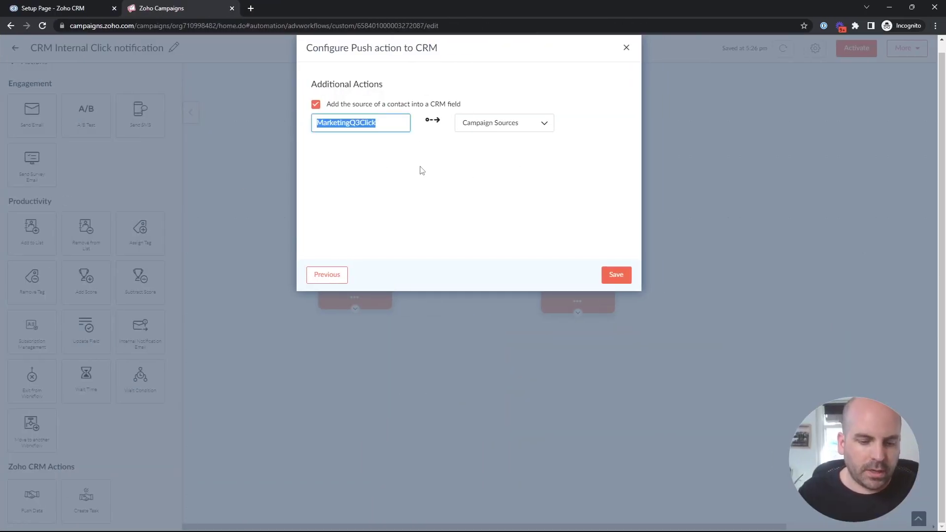
click(495, 232)
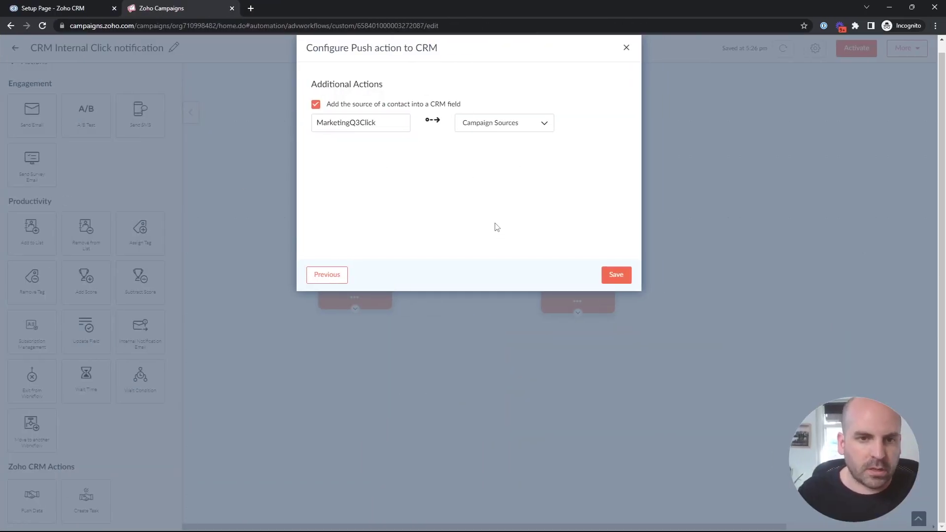
click(616, 276)
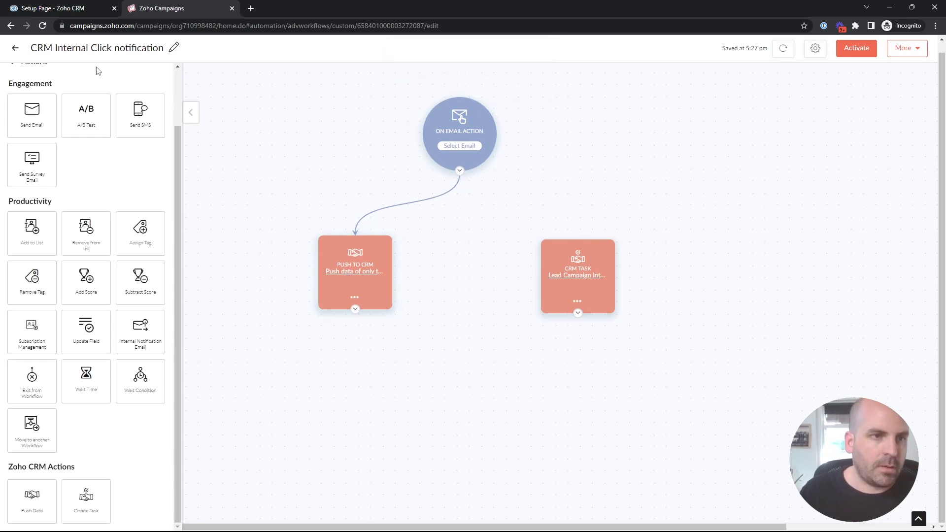
click(59, 8)
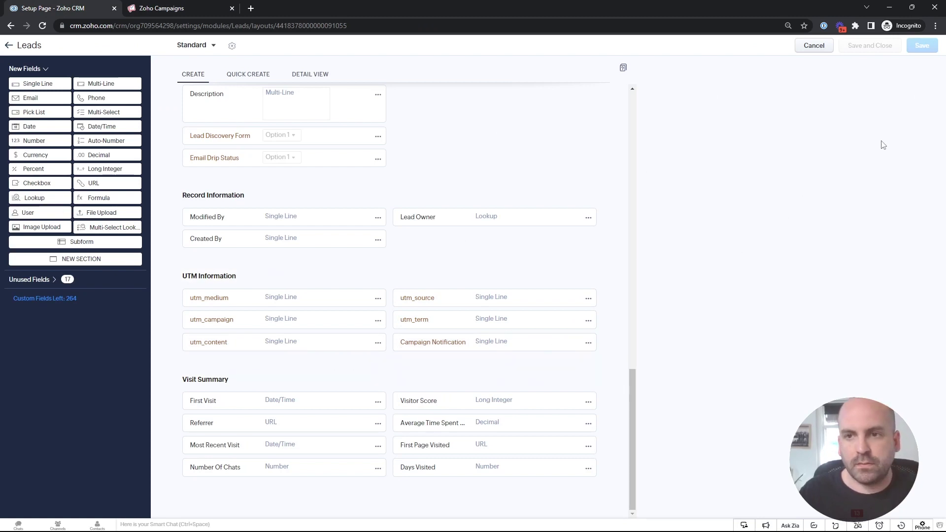
Discard the Leads layout changes and start a new workflow rule on the Leads module
click(813, 45)
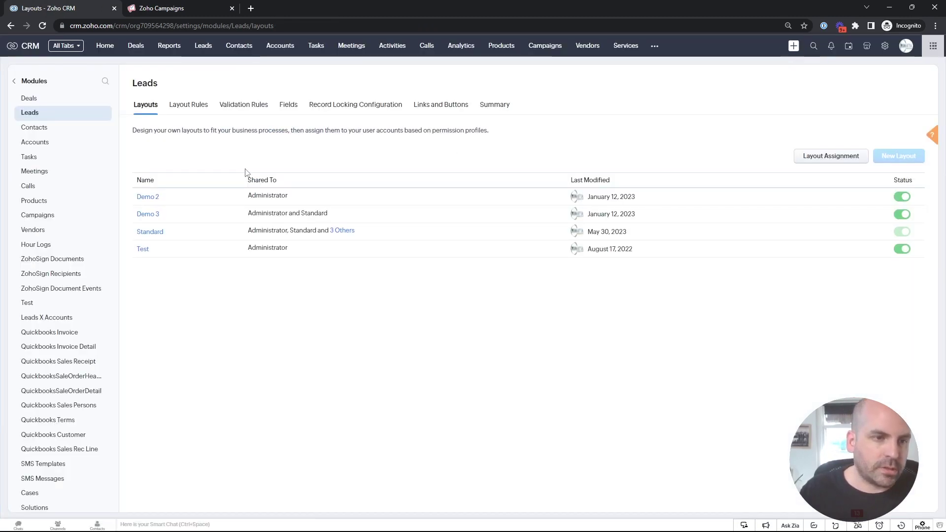
click(885, 52)
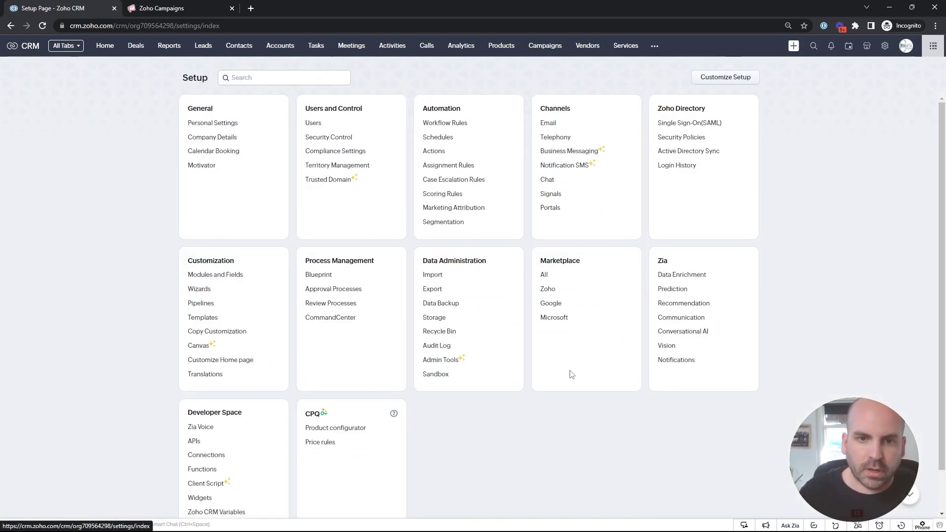
click(454, 125)
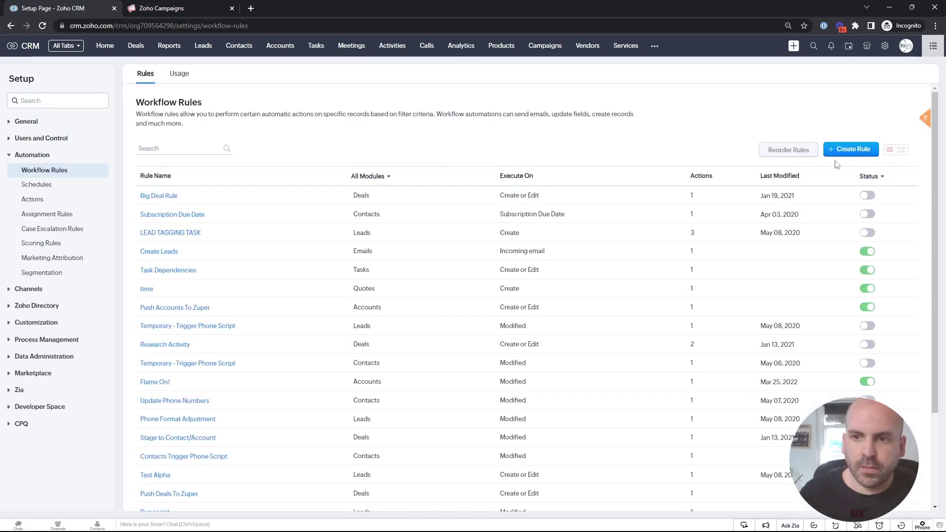
click(848, 150)
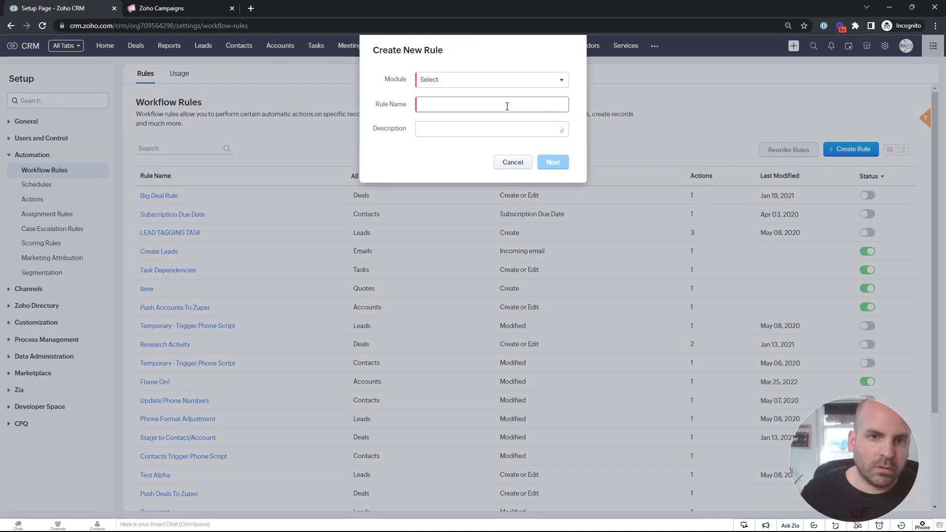
click(489, 81)
click(446, 151)
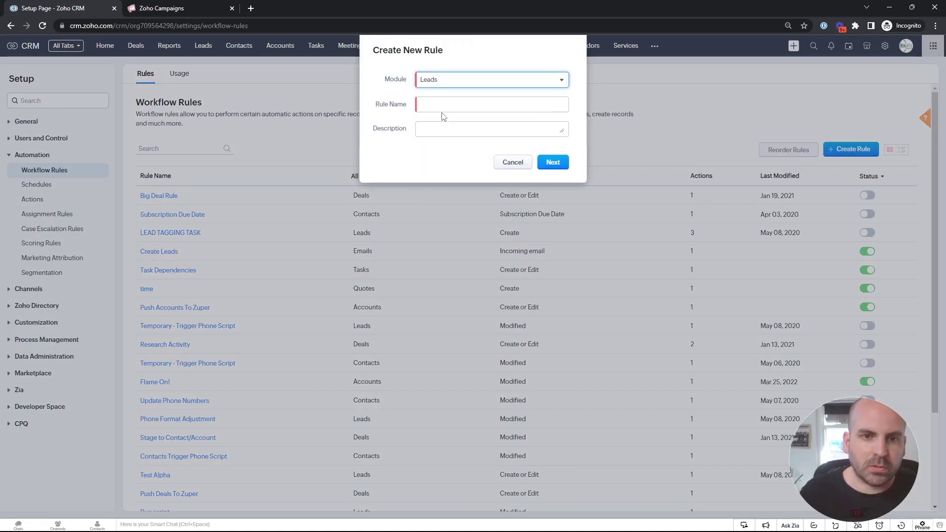
Name the rule 'Internal Notification For Marketing Click' and describe the client's recent campaign interest
click(442, 111)
text(Iner)
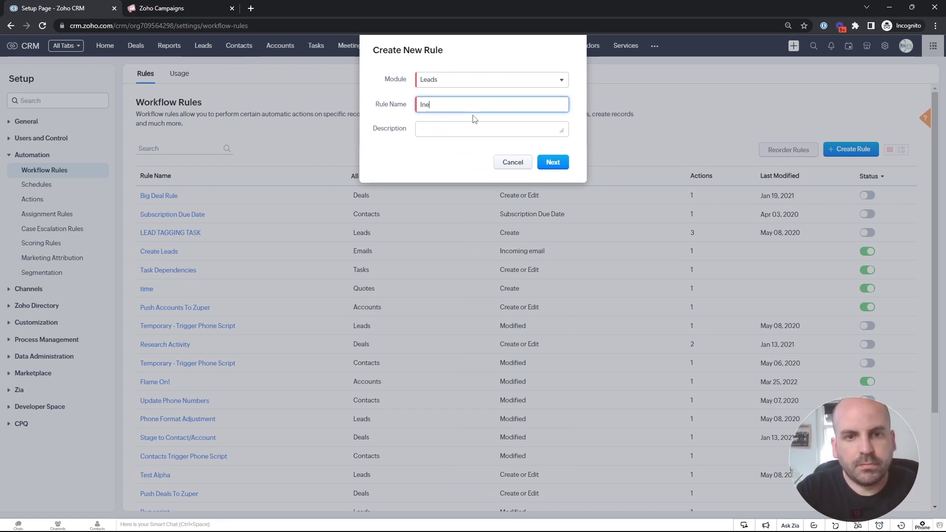
key(BackSpace)
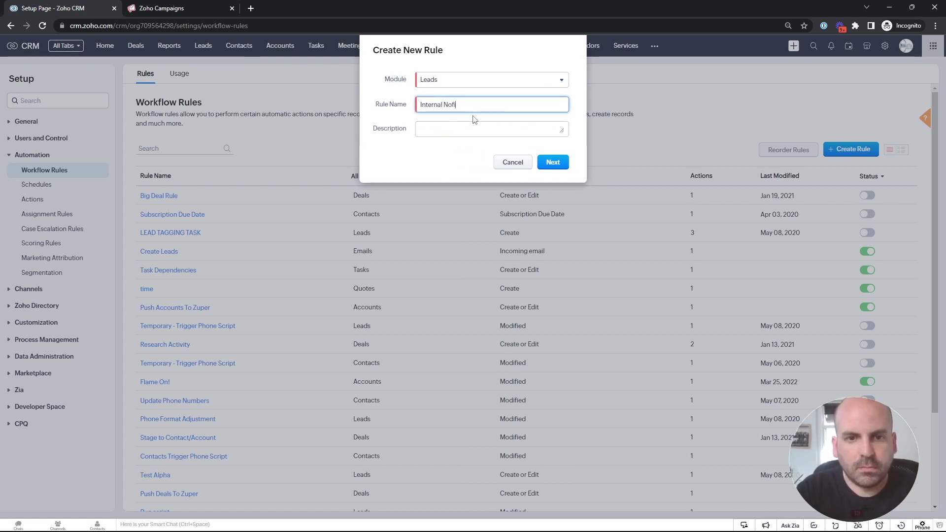
text(ternal Notification For)
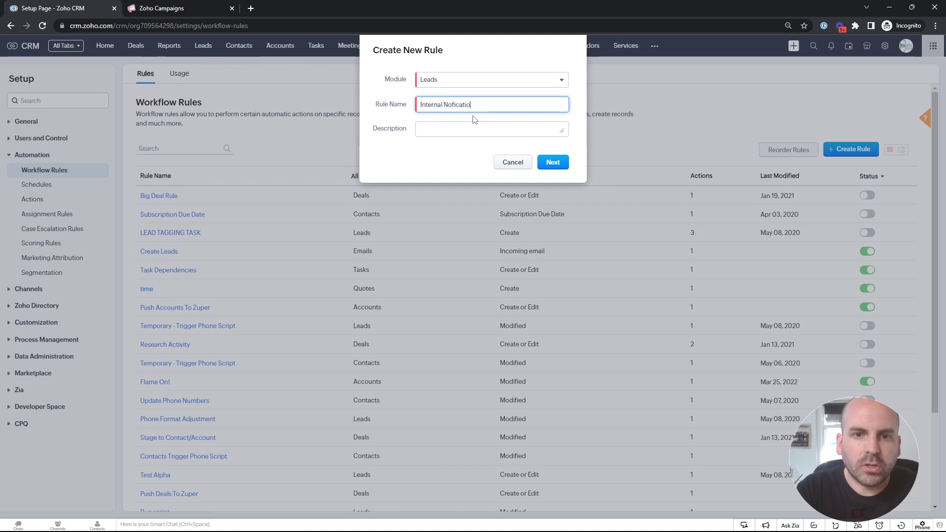
text( Marketing Click)
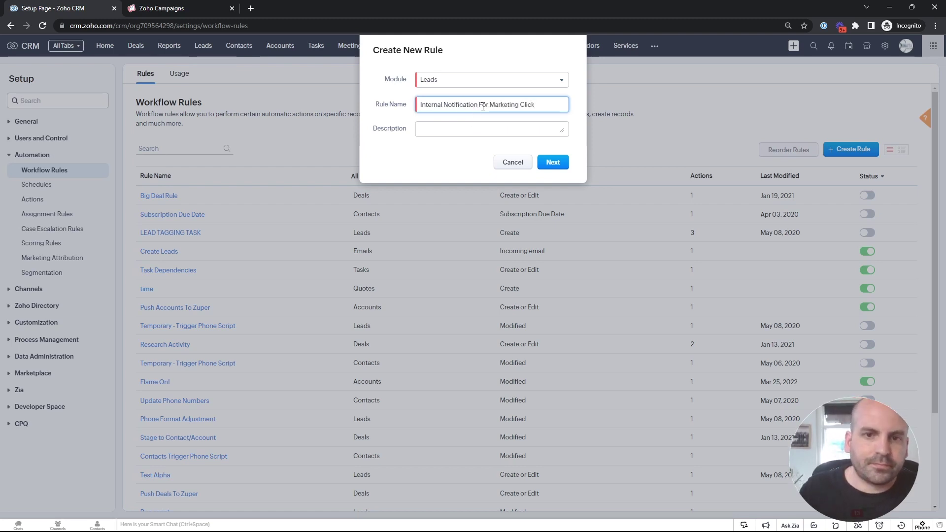
click(506, 132)
text(The client)
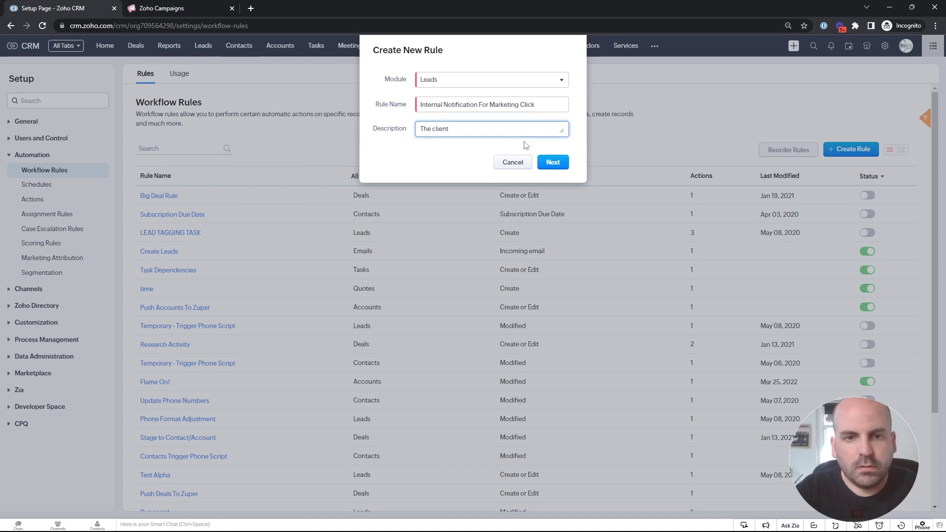
text( has shown interest in a recent marketing campaign,.)
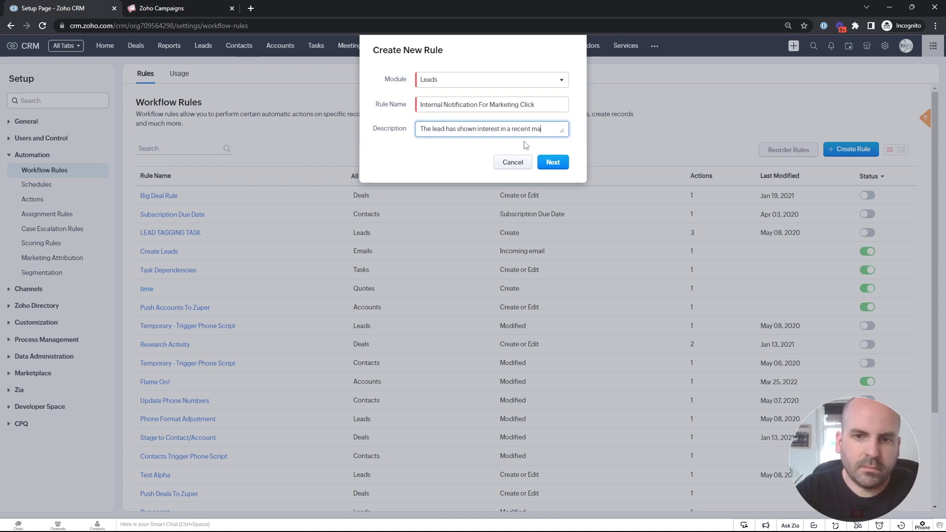
click(556, 167)
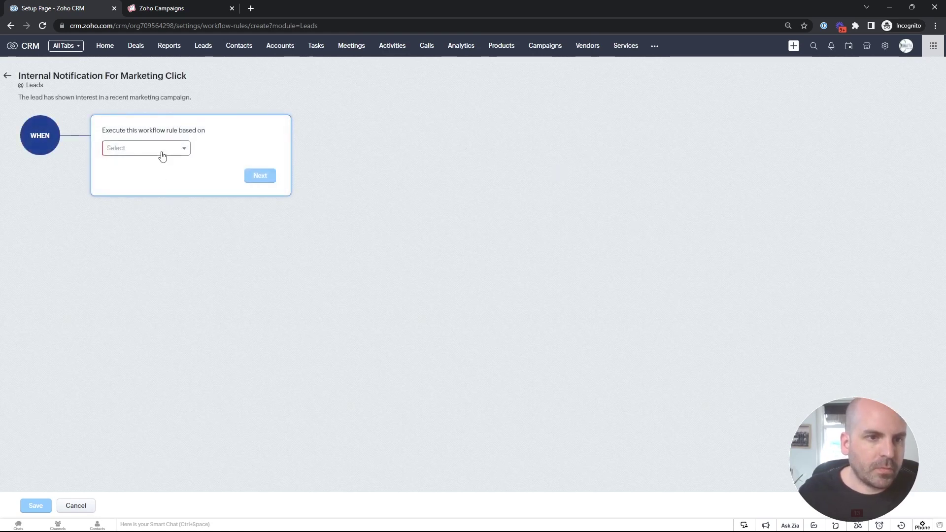
Trigger the rule on the record action Create or Edit
click(163, 149)
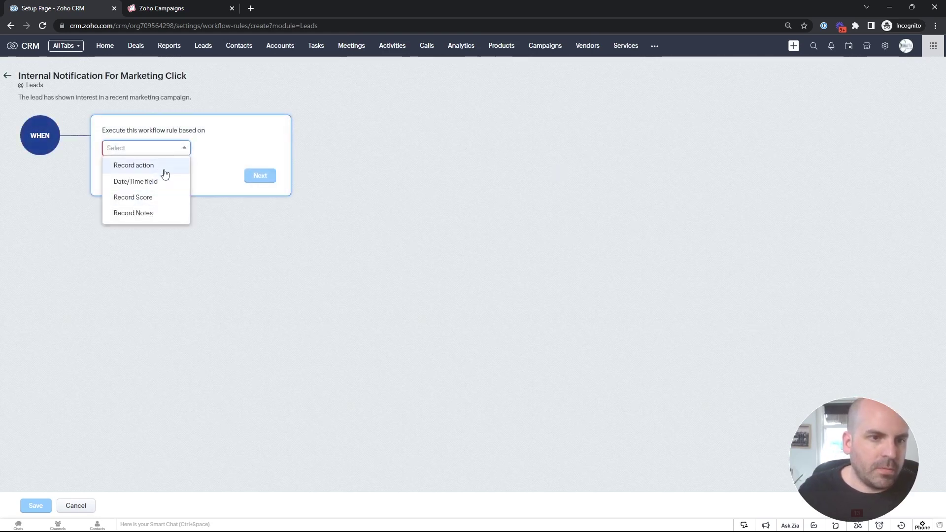
click(162, 168)
click(150, 171)
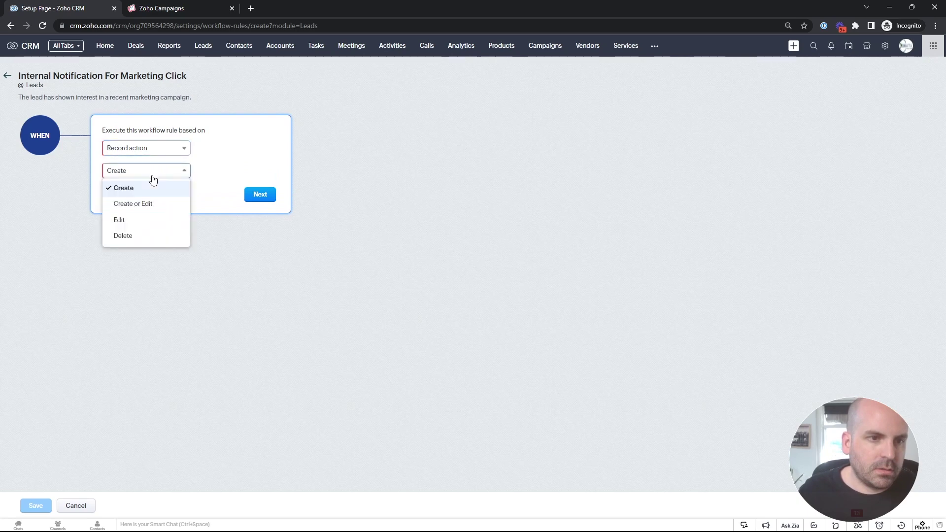
click(160, 208)
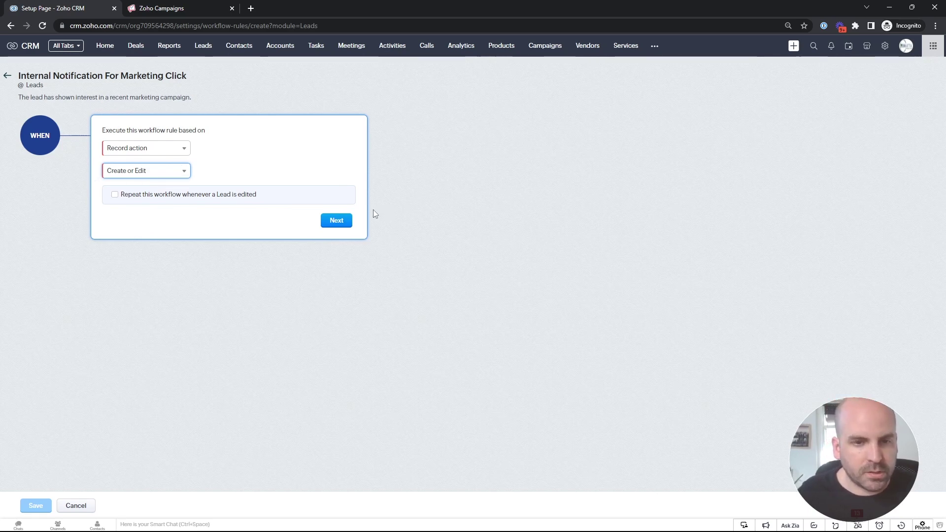
click(337, 221)
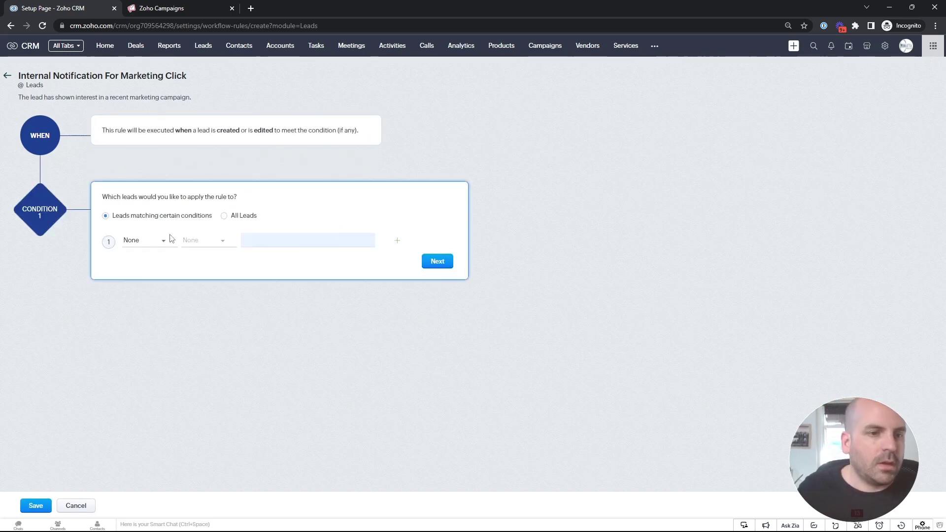
Set Condition 1 to Campaign Notification is MarketingQ3Click
click(152, 241)
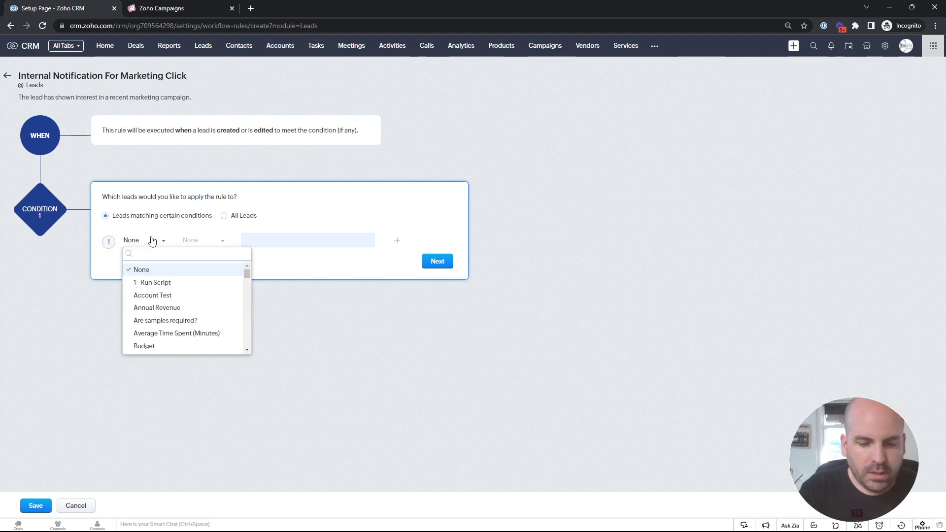
text(camp)
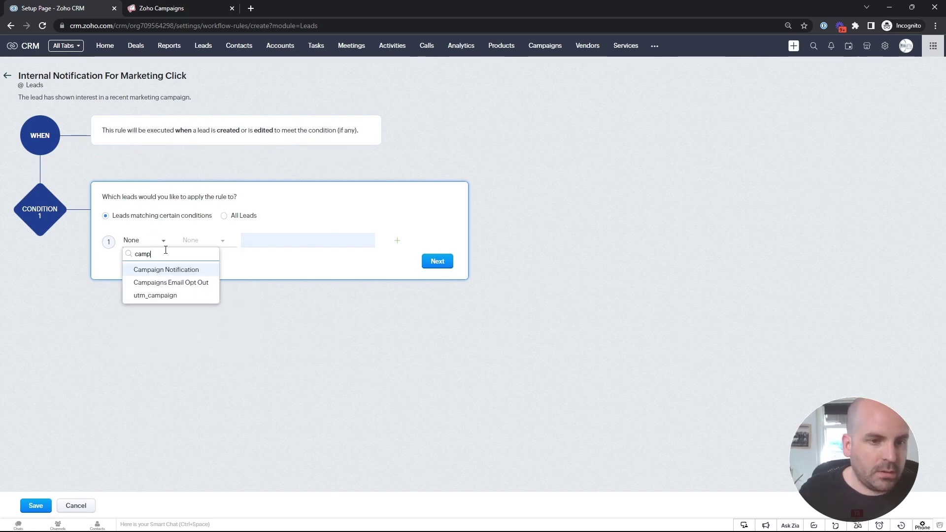
click(188, 270)
click(212, 245)
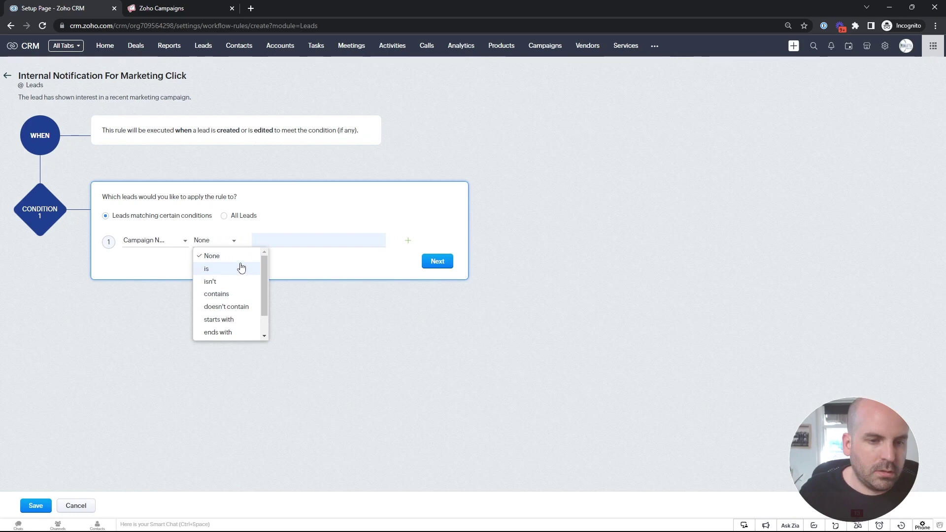
click(241, 267)
click(285, 238)
text(MarketingQ3Click)
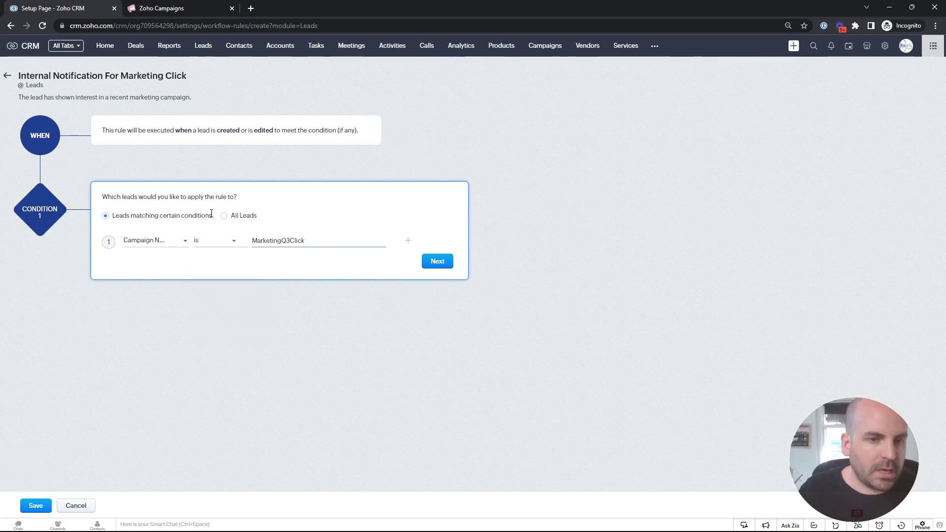
click(446, 262)
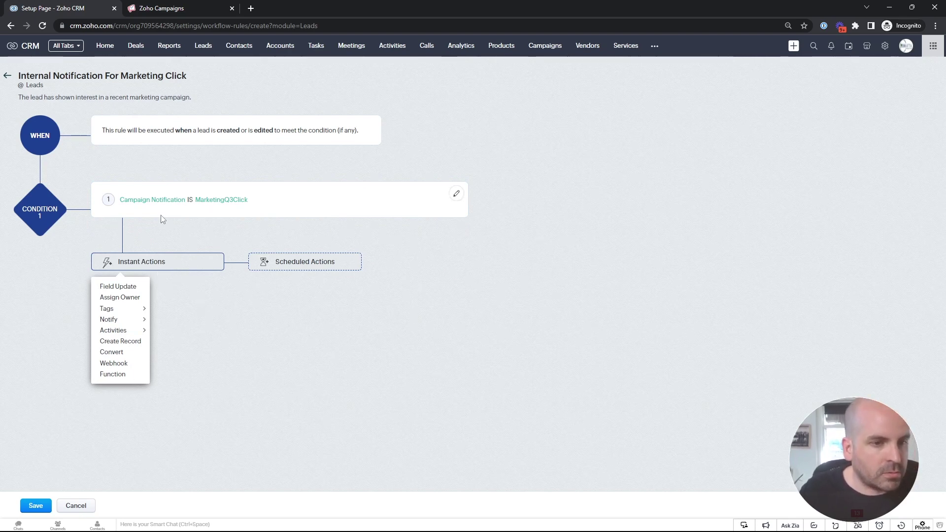
Review the Instant Actions options (Tags, Activities, Notify) and leave them unset
mouse_move(123, 313)
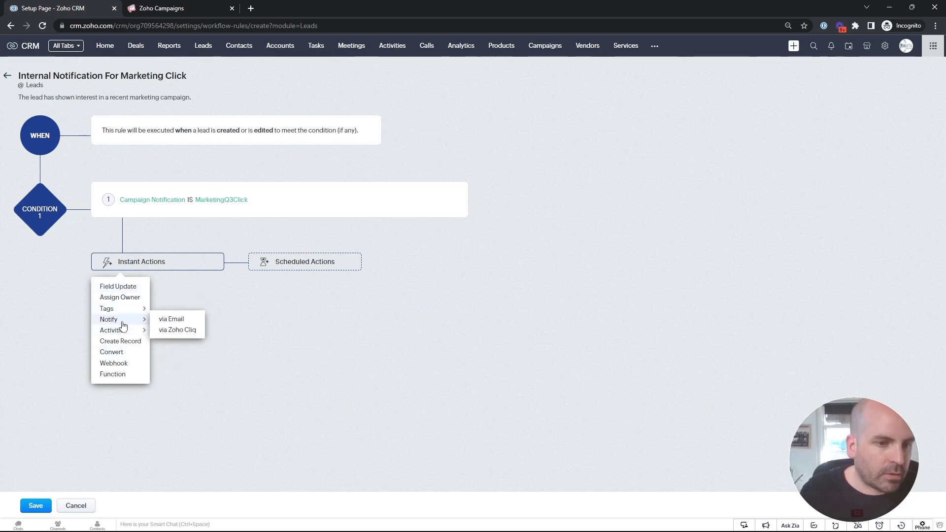
mouse_move(120, 333)
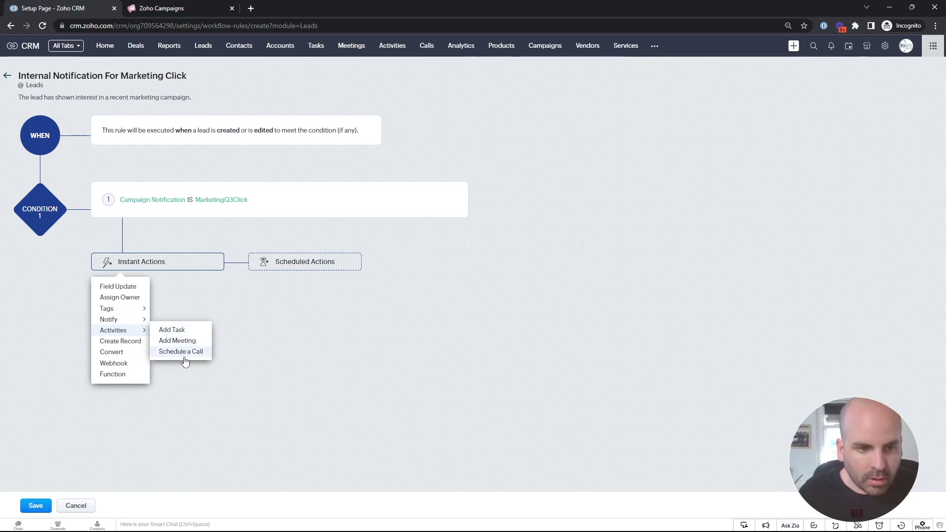
mouse_move(134, 322)
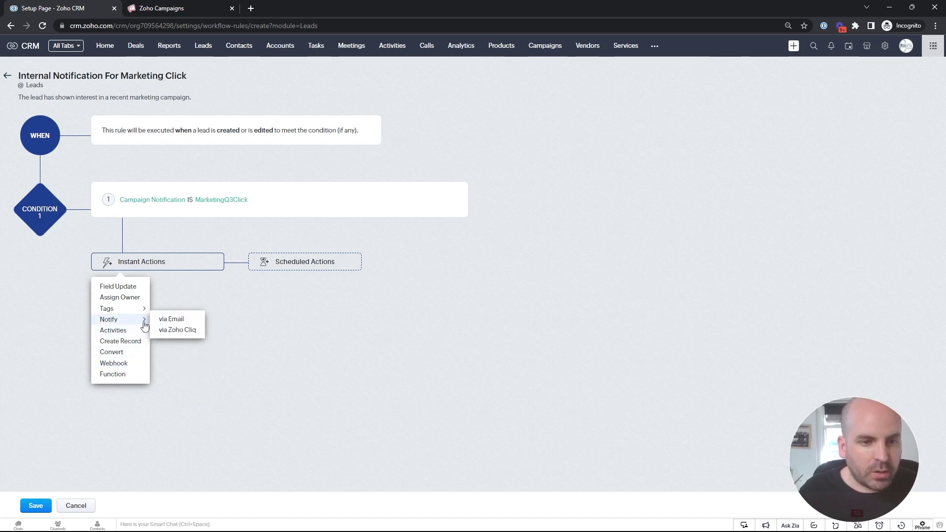